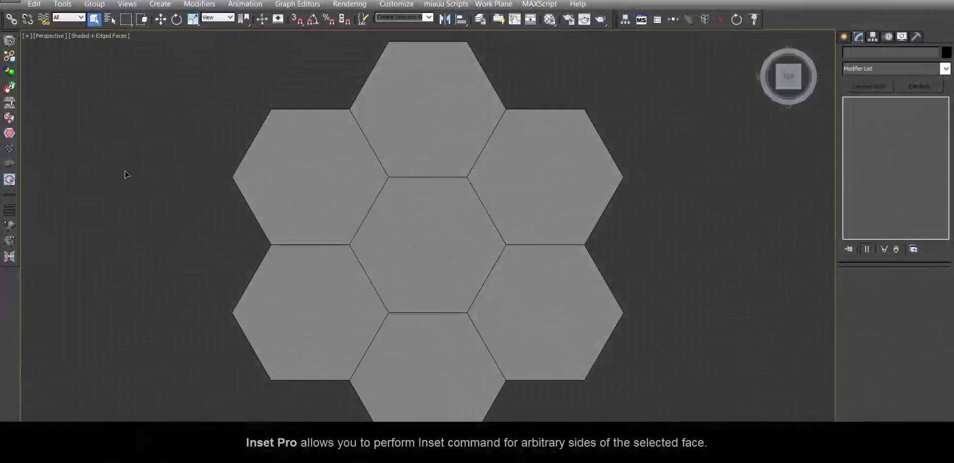
# Step: Open InsetPro and move its dialog to the upper right, clear of the hexagon tiles
pyautogui.click(10, 134)
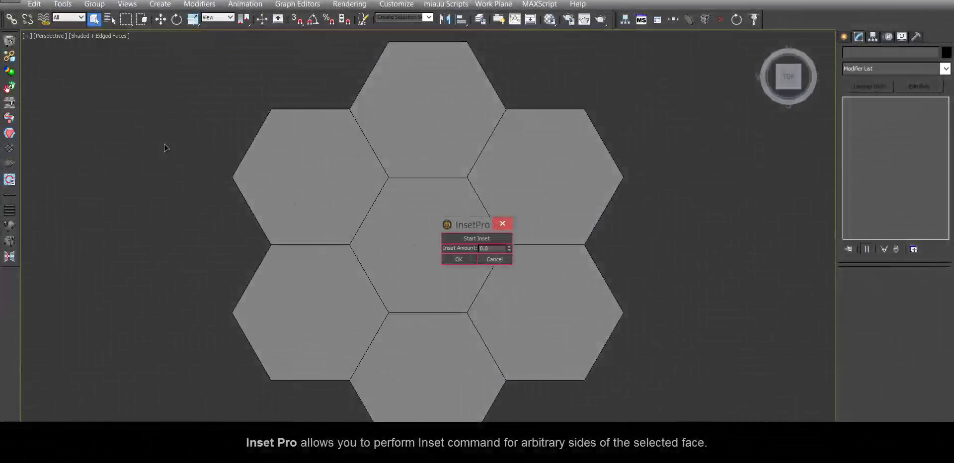
pyautogui.moveTo(474, 226); pyautogui.dragTo(765, 144)
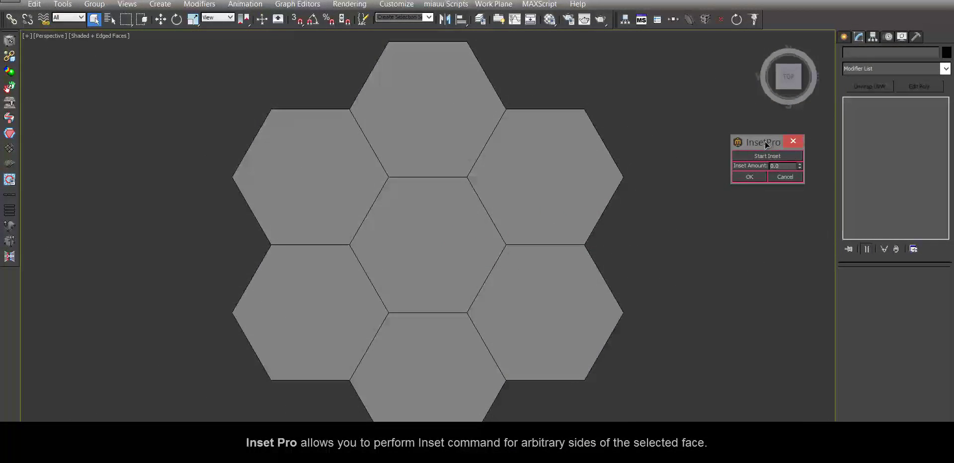
# Step: Select the centre hexagon face and convert the selection to its six border edges
pyautogui.click(452, 215)
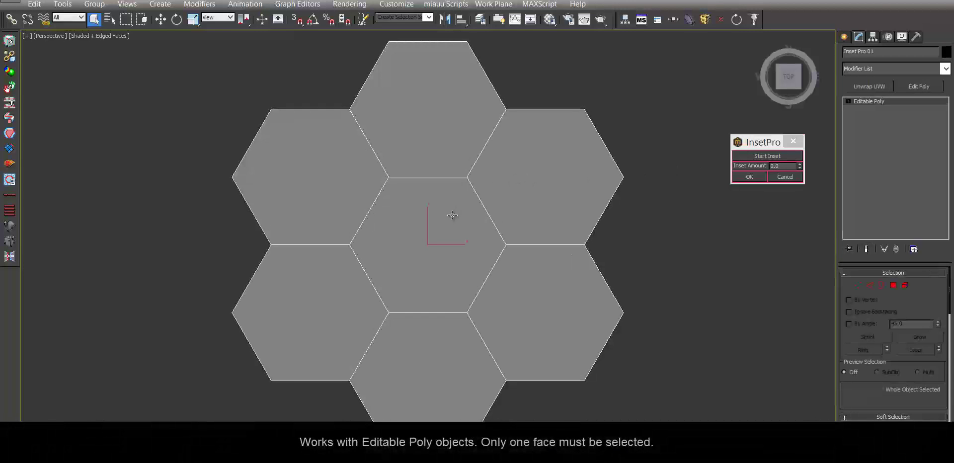
pyautogui.click(893, 286)
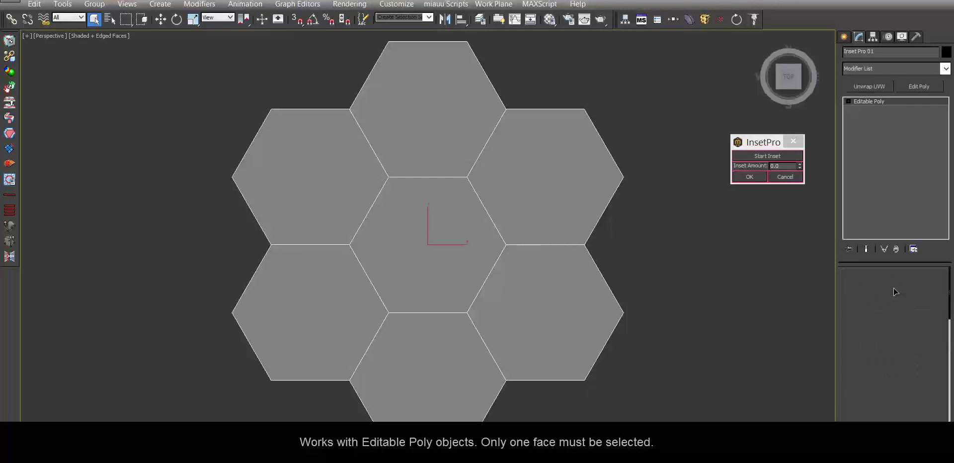
pyautogui.click(429, 250)
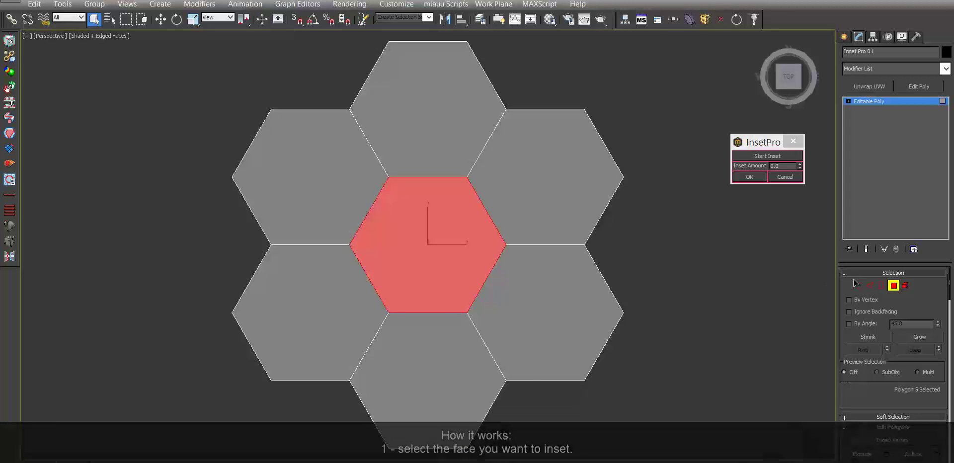
pyautogui.keyDown('ctrl'); pyautogui.click(870, 286); pyautogui.keyUp('ctrl')
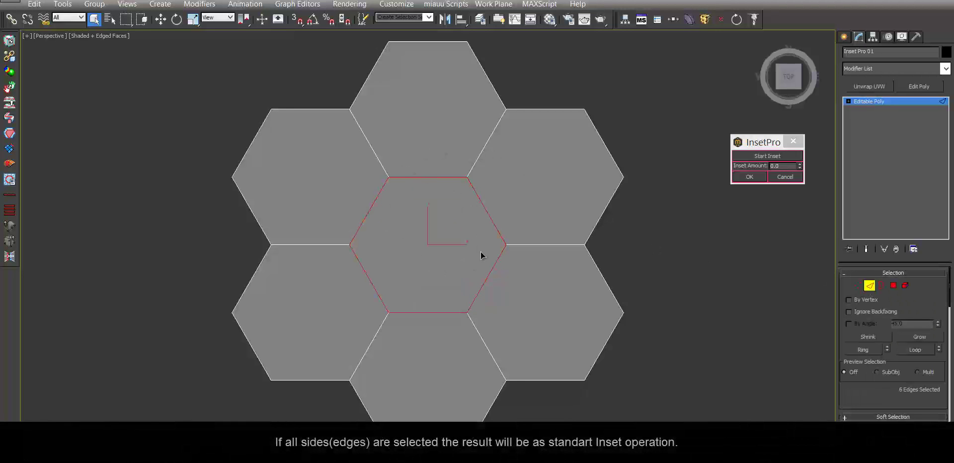
# Step: Inset the centre hexagon by 16.7 on all sides, then deselect the inner hexagon's top edge
pyautogui.click(773, 156)
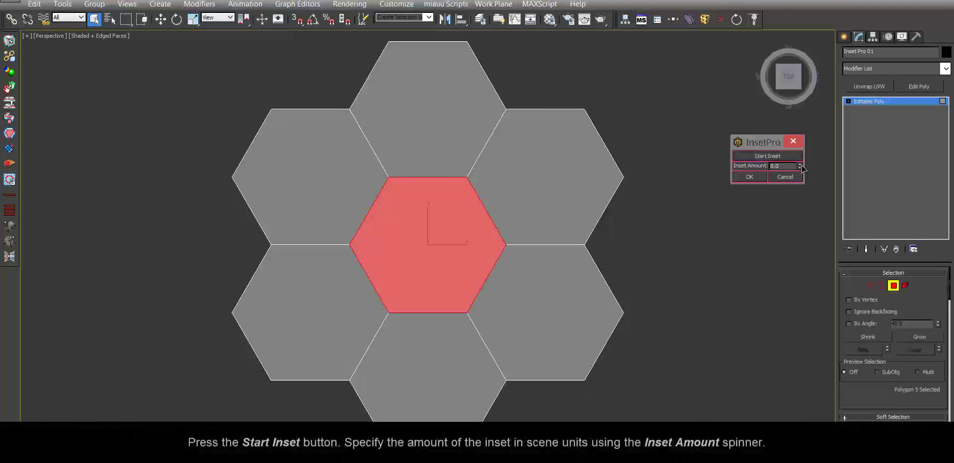
pyautogui.moveTo(800, 167)
pyautogui.mouseDown()
pyautogui.moveTo(803, 175)
pyautogui.moveTo(807, 160)
pyautogui.mouseUp()
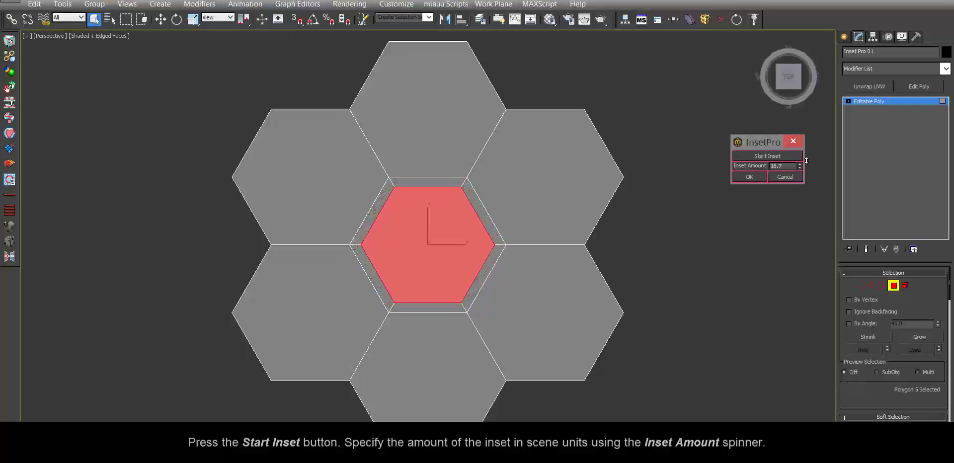
pyautogui.click(749, 177)
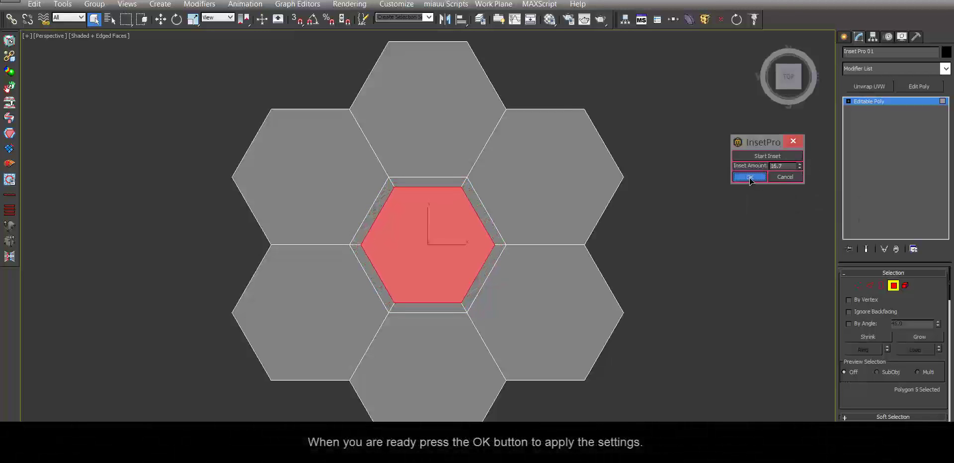
pyautogui.click(871, 286)
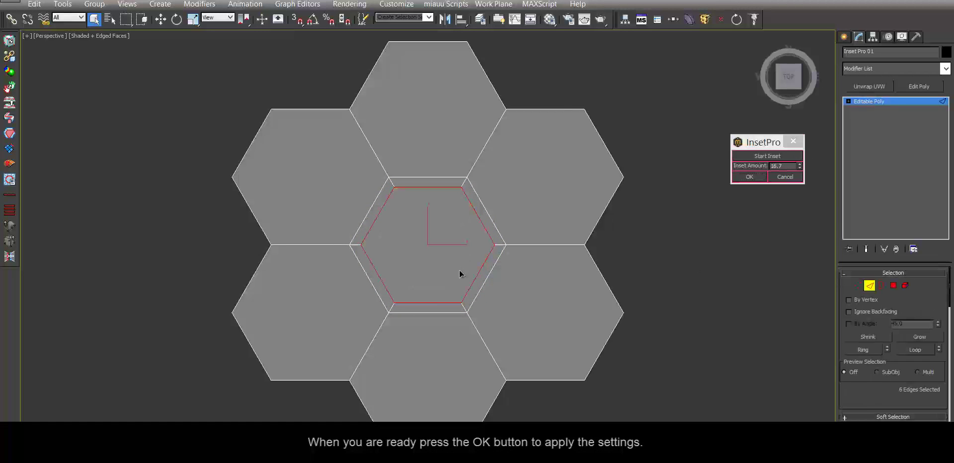
pyautogui.keyDown('alt'); pyautogui.click(428, 302); pyautogui.keyUp('alt')
# Step: Deselect the inner hexagon's bottom edge and inset its four slanted sides by 15.0
pyautogui.keyDown('alt'); pyautogui.click(448, 187); pyautogui.keyUp('alt')
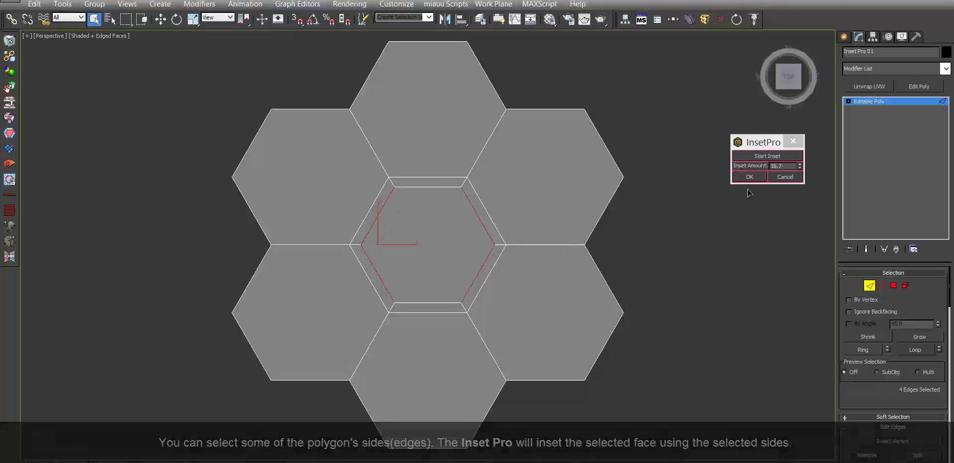
pyautogui.click(769, 157)
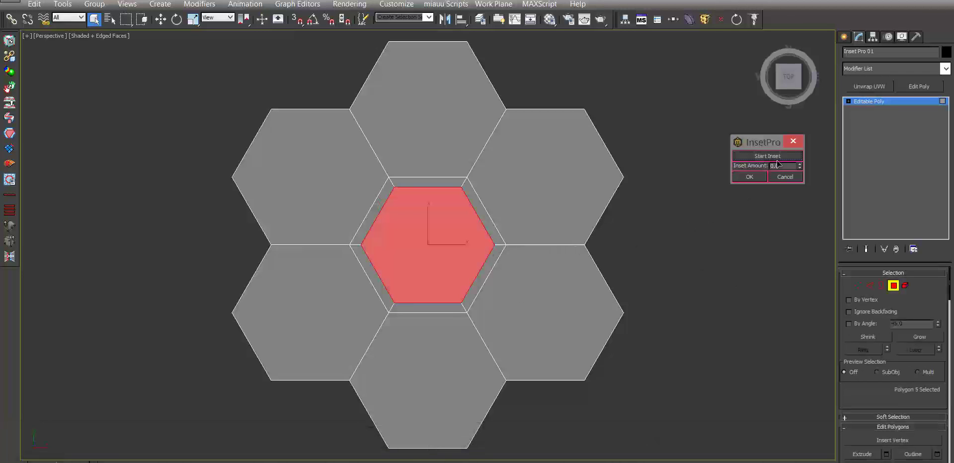
pyautogui.moveTo(801, 165); pyautogui.dragTo(791, 157)
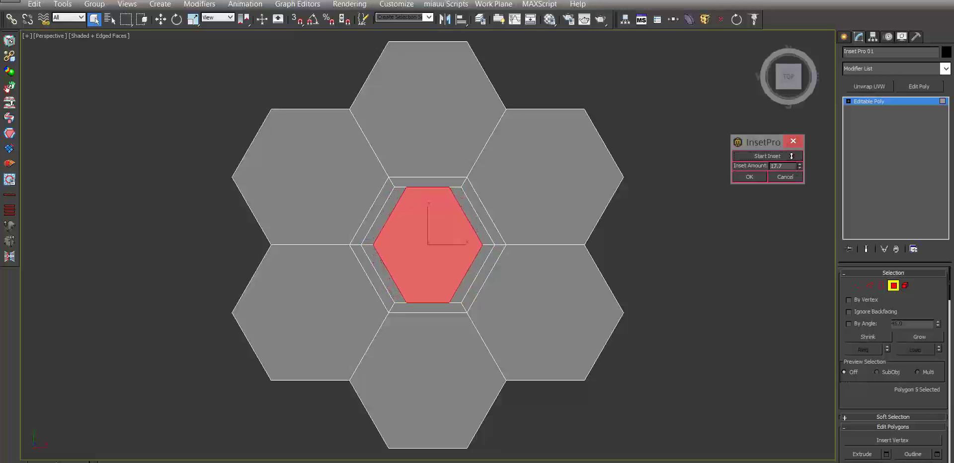
pyautogui.moveTo(791, 163)
pyautogui.mouseDown()
pyautogui.moveTo(789, 149)
pyautogui.moveTo(788, 174)
pyautogui.mouseUp()
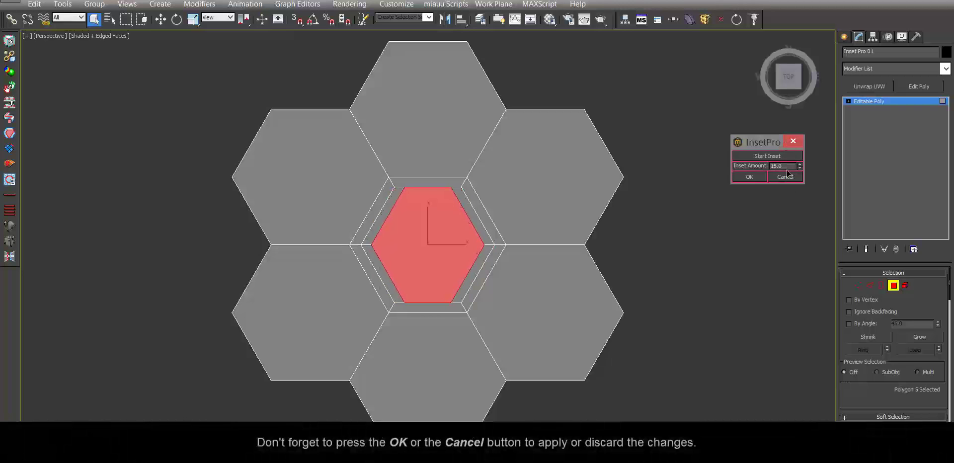
pyautogui.click(746, 177)
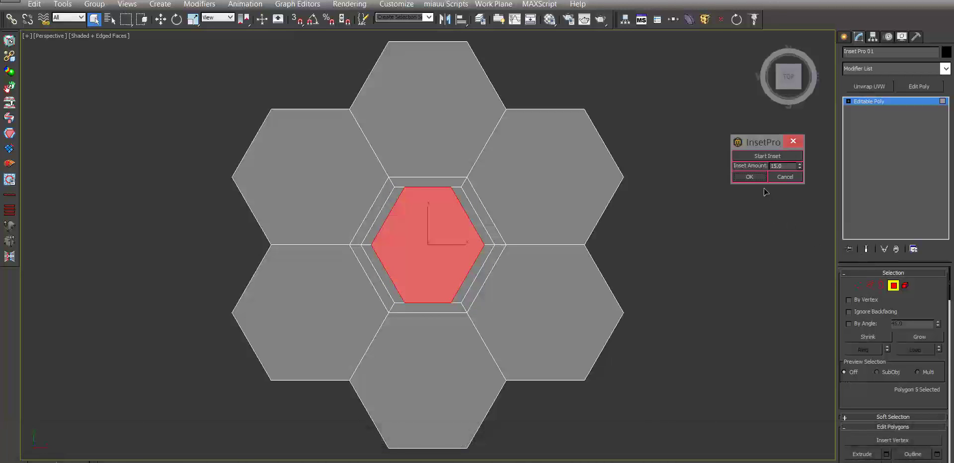
# Step: Inset the innermost face by 42.8 along only its top and bottom edges
pyautogui.click(869, 287)
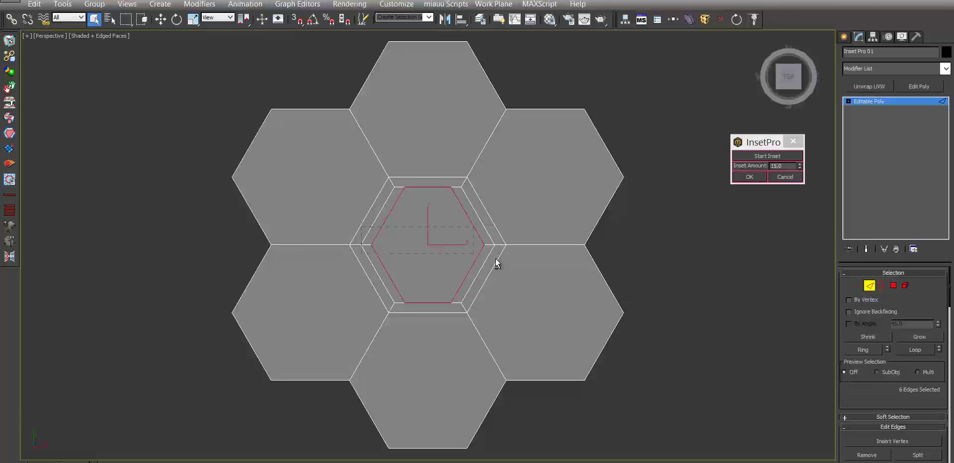
pyautogui.keyDown('alt'); pyautogui.moveTo(521, 264); pyautogui.dragTo(521, 264); pyautogui.keyUp('alt')
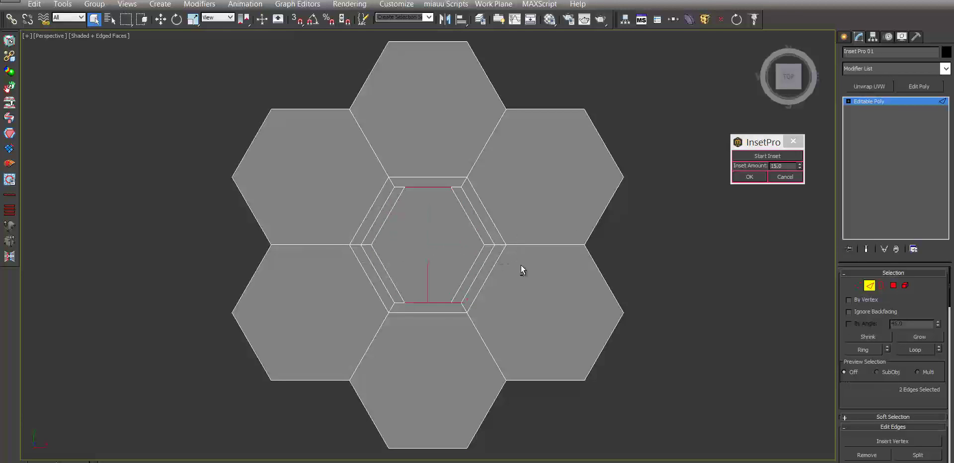
pyautogui.click(770, 156)
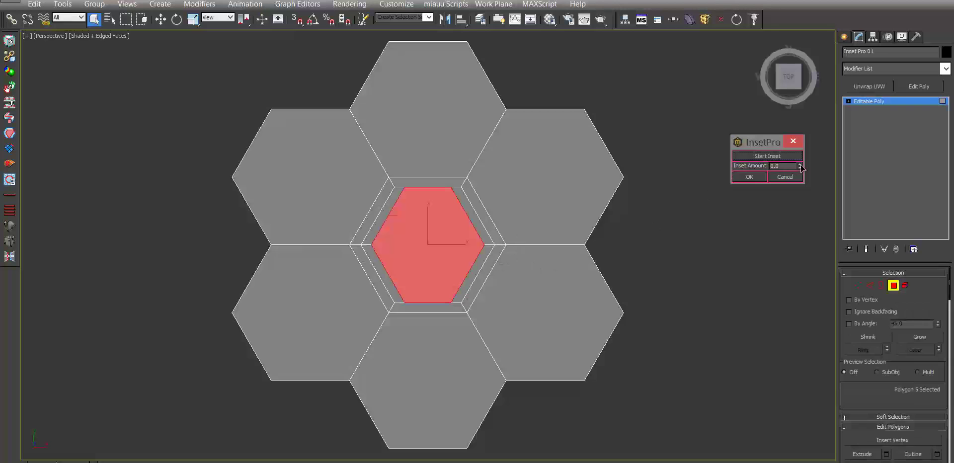
pyautogui.moveTo(801, 165); pyautogui.dragTo(794, 155)
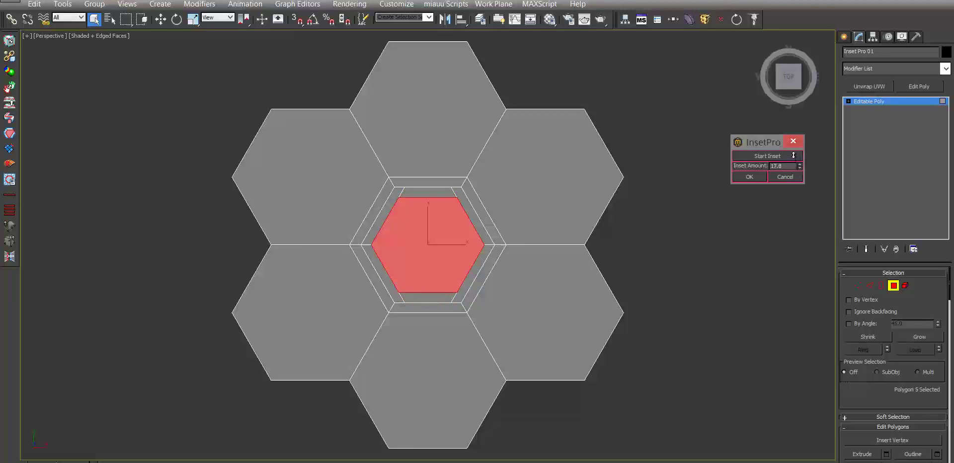
pyautogui.moveTo(794, 155); pyautogui.dragTo(793, 155)
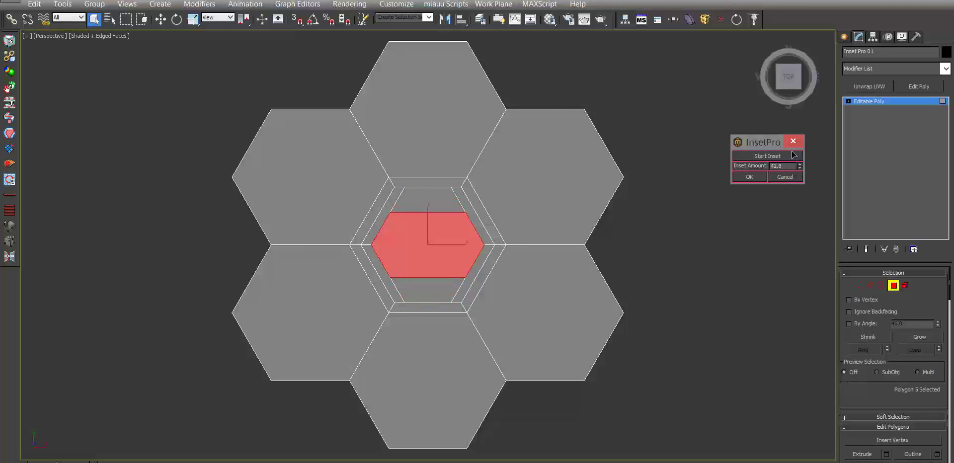
pyautogui.click(752, 180)
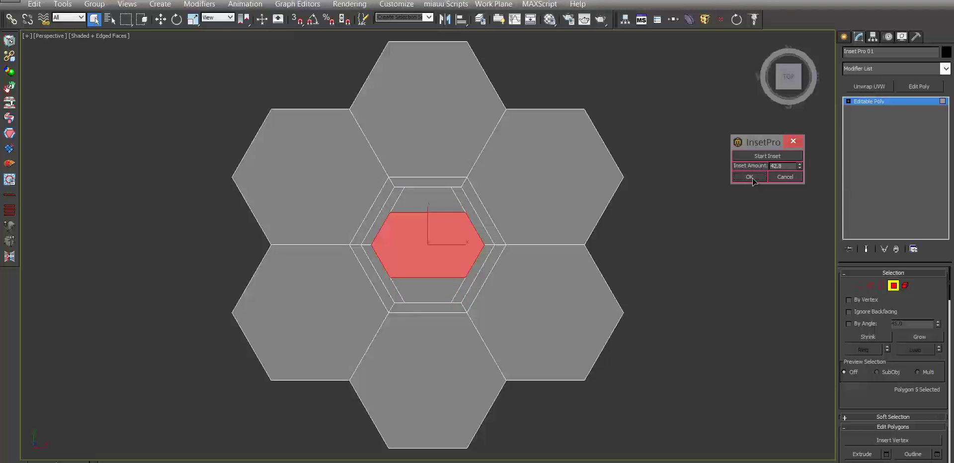
# Step: Select three border edges of the new inner face and begin another inset
pyautogui.click(870, 284)
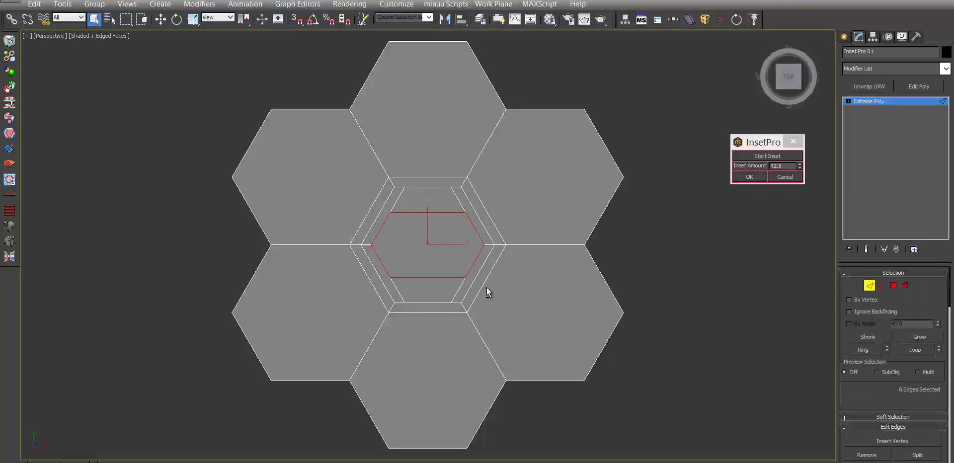
pyautogui.keyDown('alt'); pyautogui.moveTo(448, 234); pyautogui.dragTo(444, 233); pyautogui.keyUp('alt')
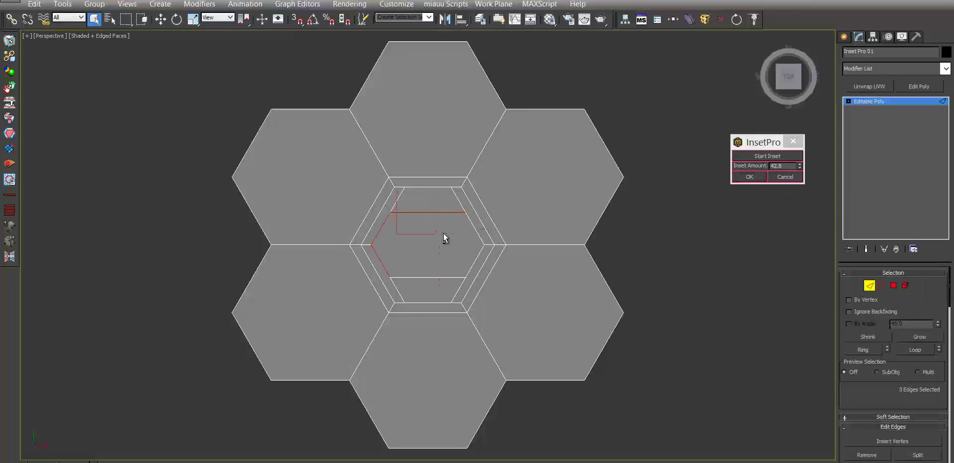
pyautogui.click(798, 157)
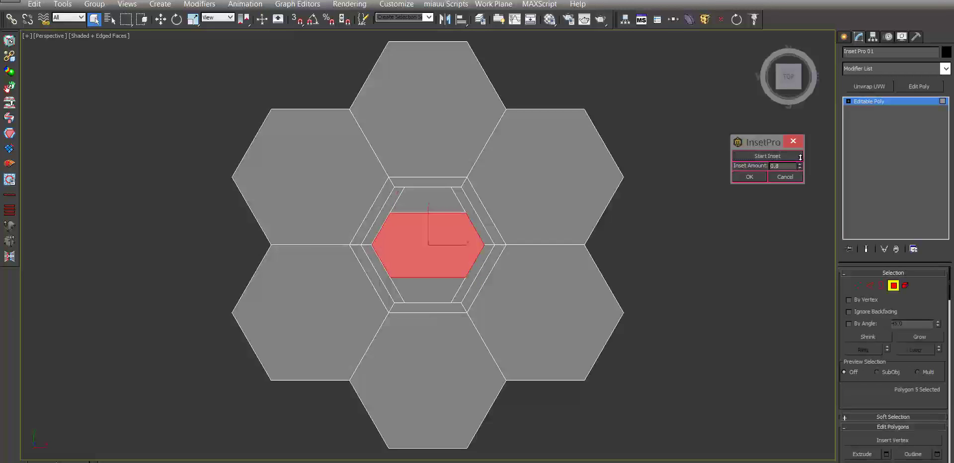
# Step: Raise the three-edge inset to 22.5 while switching sub-object levels, then confirm it
pyautogui.moveTo(801, 157); pyautogui.dragTo(799, 161)
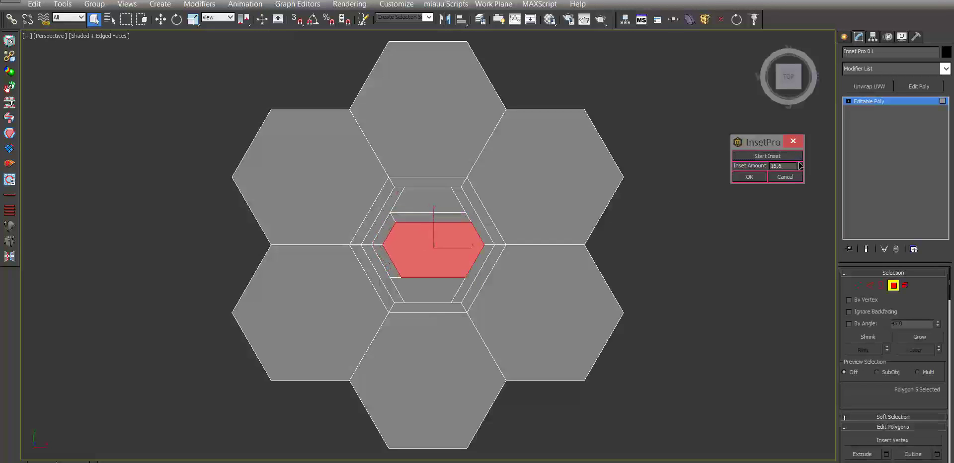
pyautogui.press('2')
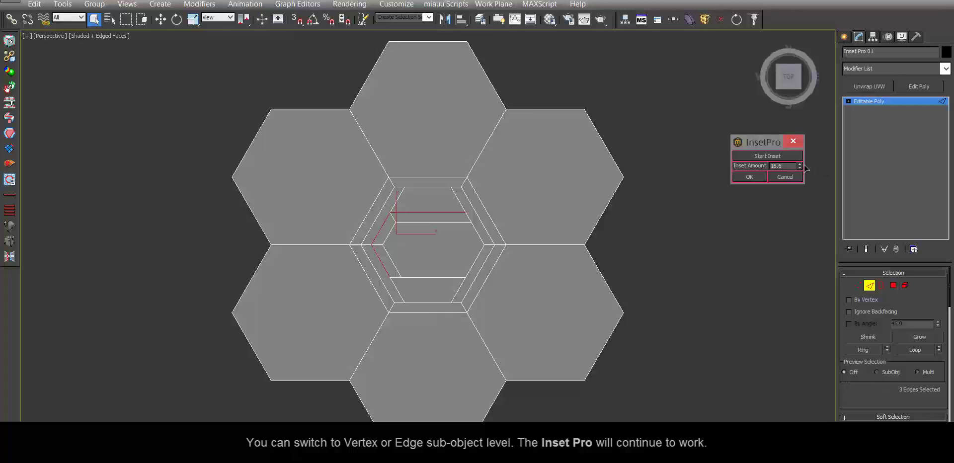
pyautogui.moveTo(800, 167)
pyautogui.mouseDown()
pyautogui.moveTo(800, 148)
pyautogui.moveTo(801, 174)
pyautogui.mouseUp()
pyautogui.press('1')
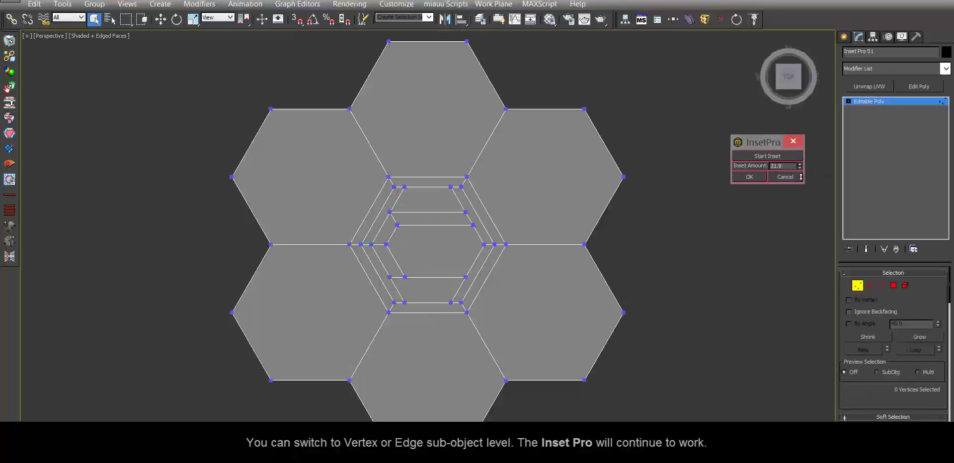
pyautogui.press('4')
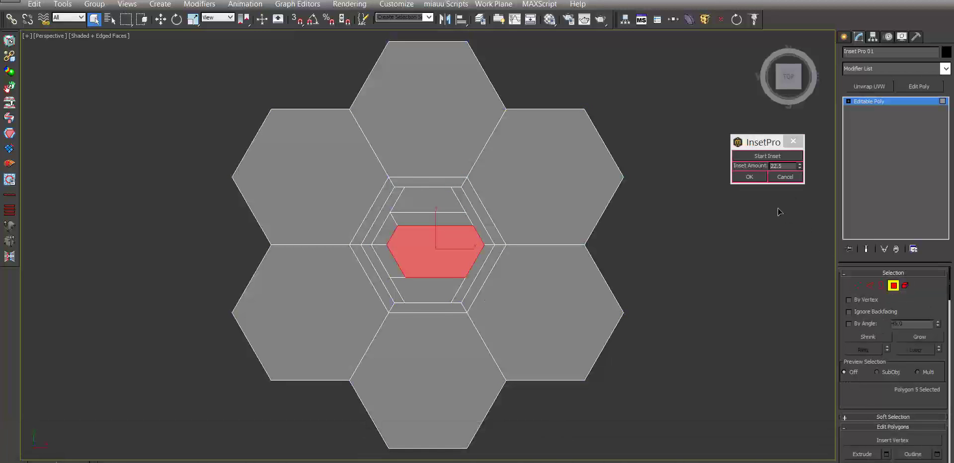
pyautogui.click(750, 178)
# Step: Inset the top hexagon by 26.0 on all but its bottom edge, then reopen InsetPro
pyautogui.click(423, 138)
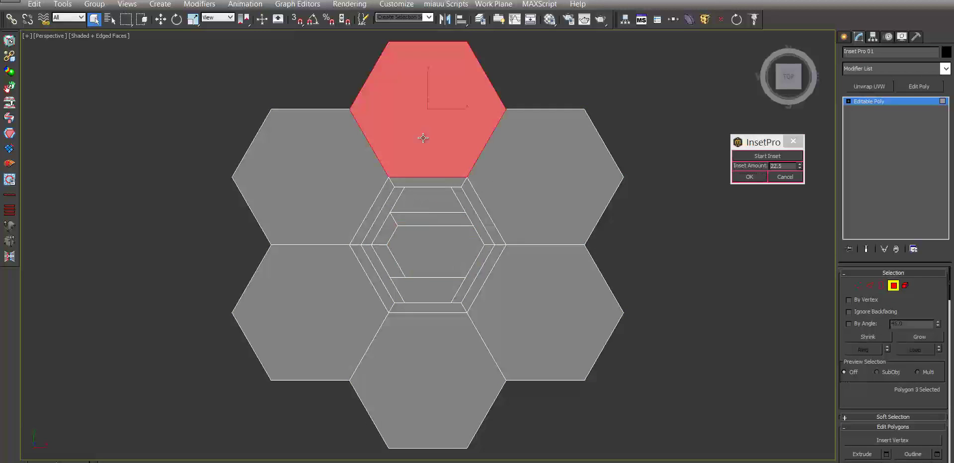
pyautogui.keyDown('ctrl'); pyautogui.click(869, 285); pyautogui.keyUp('ctrl')
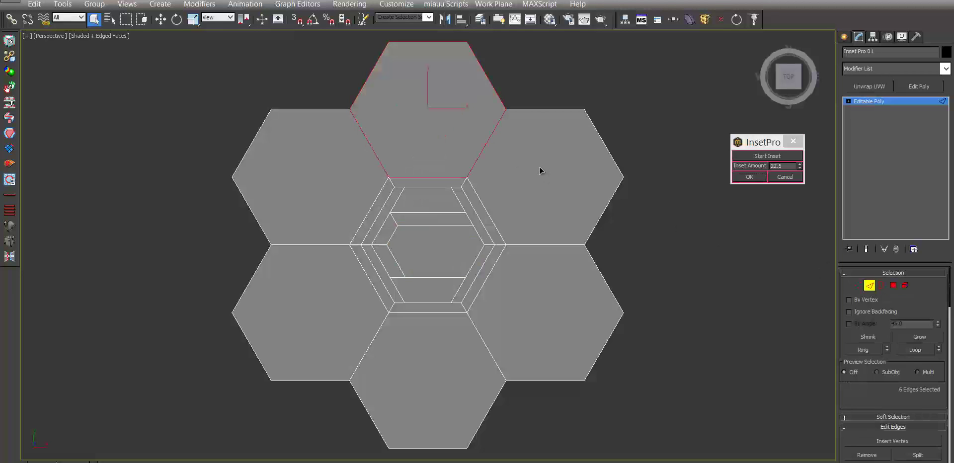
pyautogui.keyDown('alt'); pyautogui.moveTo(517, 193); pyautogui.dragTo(350, 128); pyautogui.keyUp('alt')
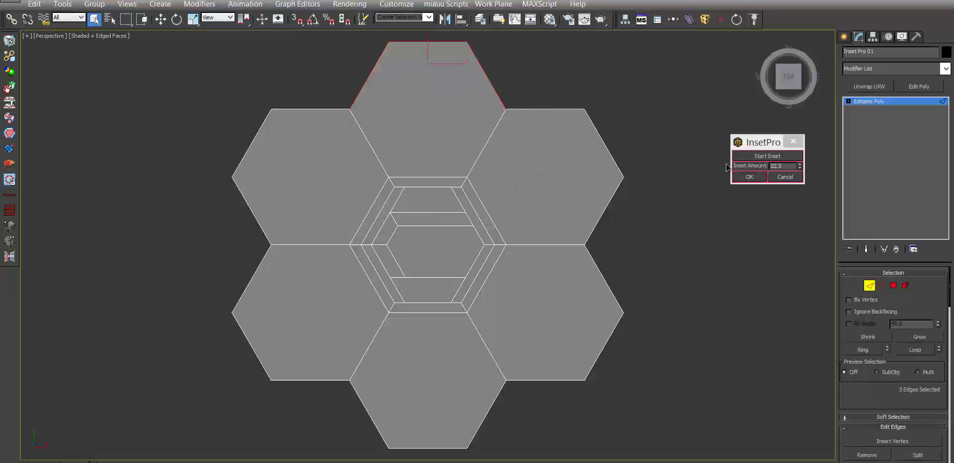
pyautogui.click(775, 156)
pyautogui.moveTo(800, 166); pyautogui.dragTo(800, 172)
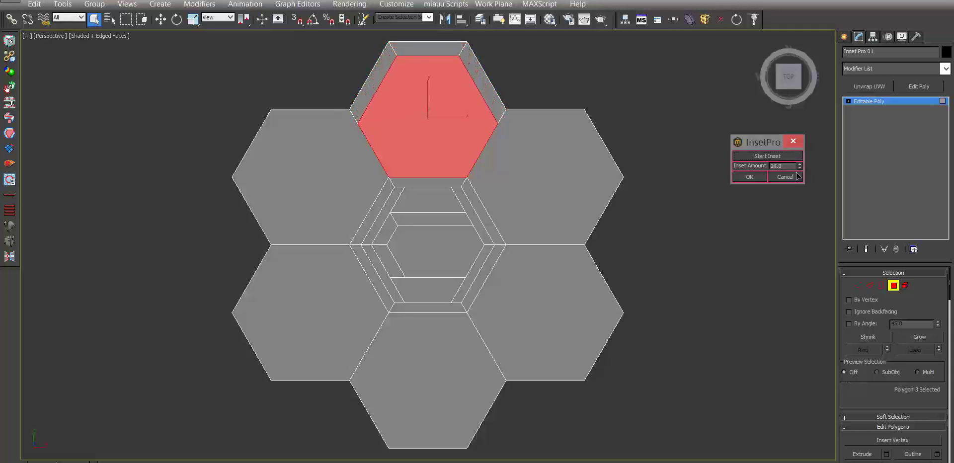
pyautogui.rightClick(750, 178)
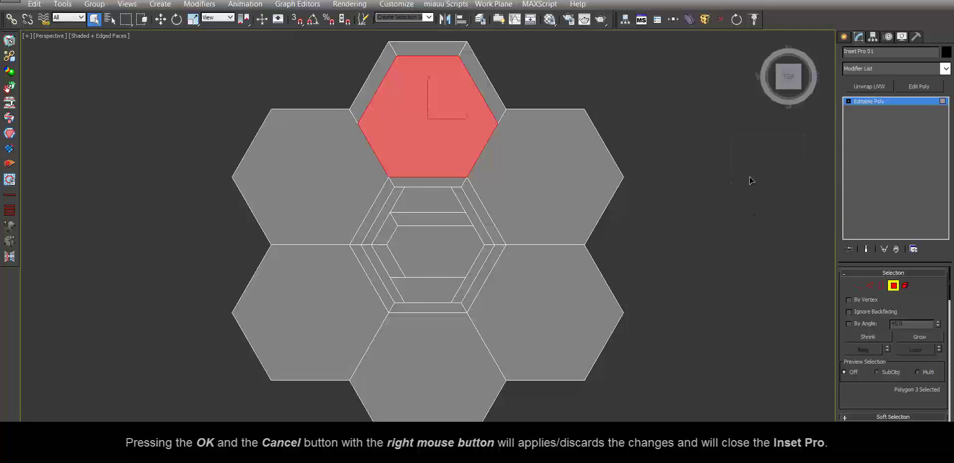
pyautogui.click(10, 133)
pyautogui.moveTo(470, 224)
pyautogui.mouseDown()
pyautogui.moveTo(746, 124)
pyautogui.moveTo(772, 126)
pyautogui.mouseUp()
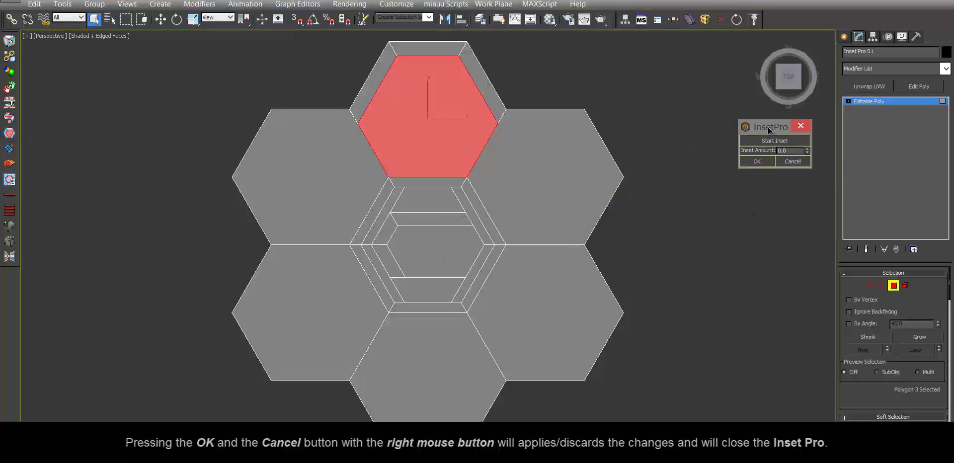
# Step: Inset the upper-right hexagon by 30.2 with its bottom edge excluded
pyautogui.click(544, 193)
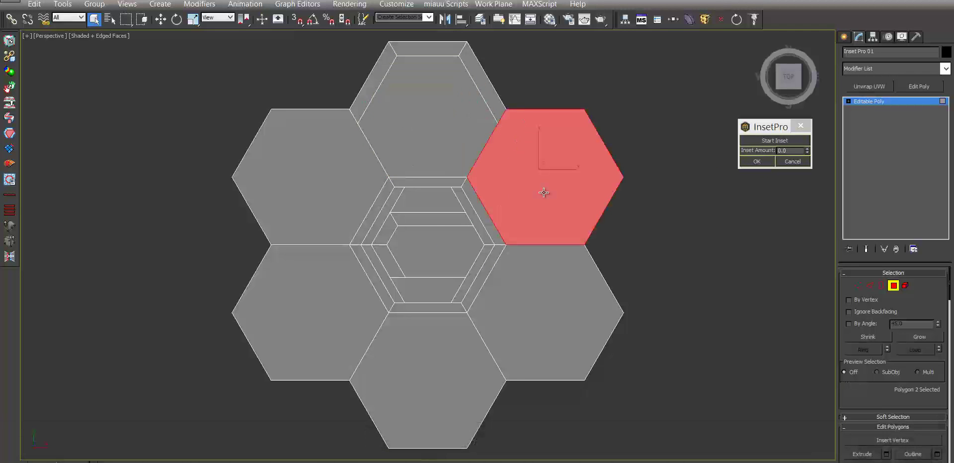
pyautogui.keyDown('ctrl'); pyautogui.click(871, 286); pyautogui.keyUp('ctrl')
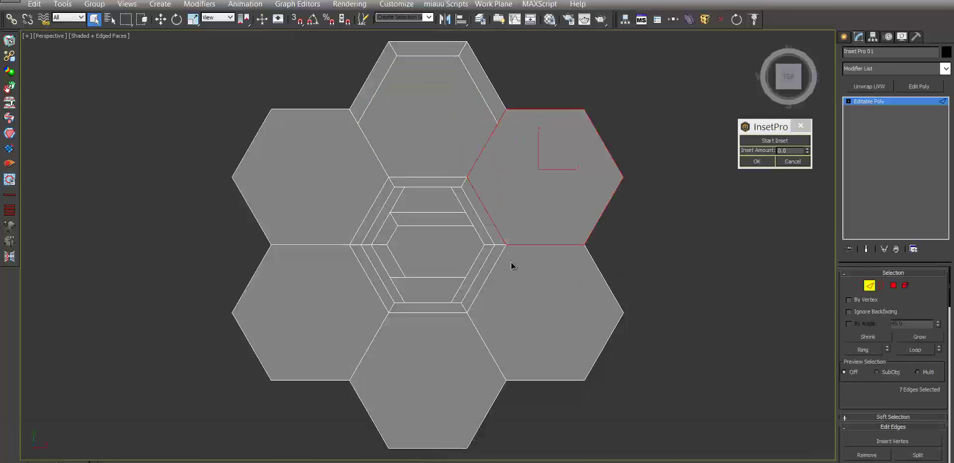
pyautogui.keyDown('alt'); pyautogui.click(547, 245); pyautogui.keyUp('alt')
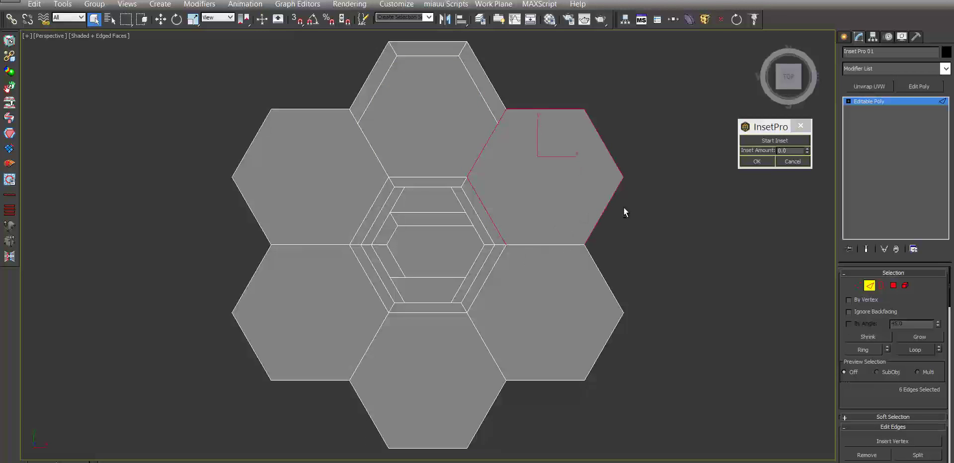
pyautogui.click(783, 142)
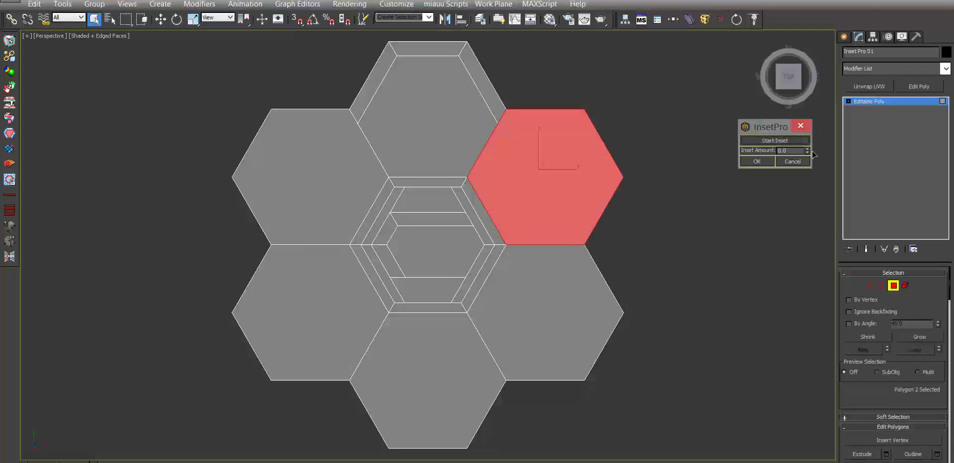
pyautogui.moveTo(808, 151); pyautogui.dragTo(808, 157)
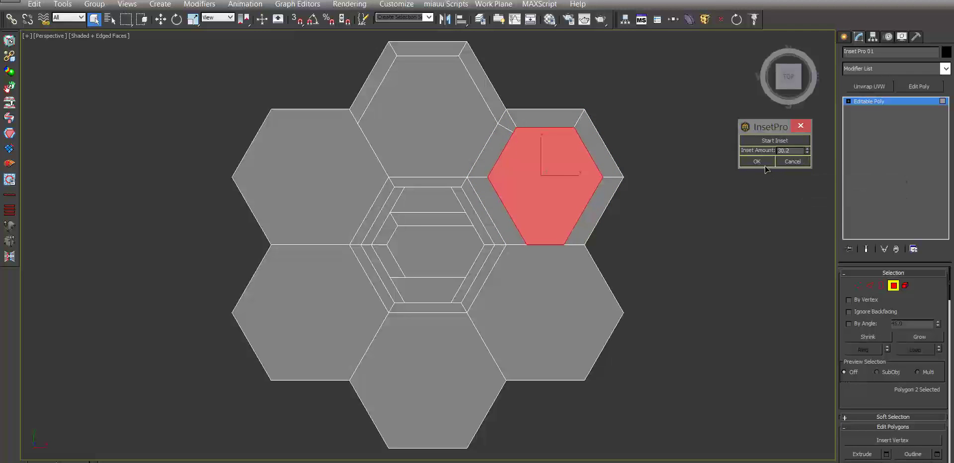
pyautogui.click(553, 318)
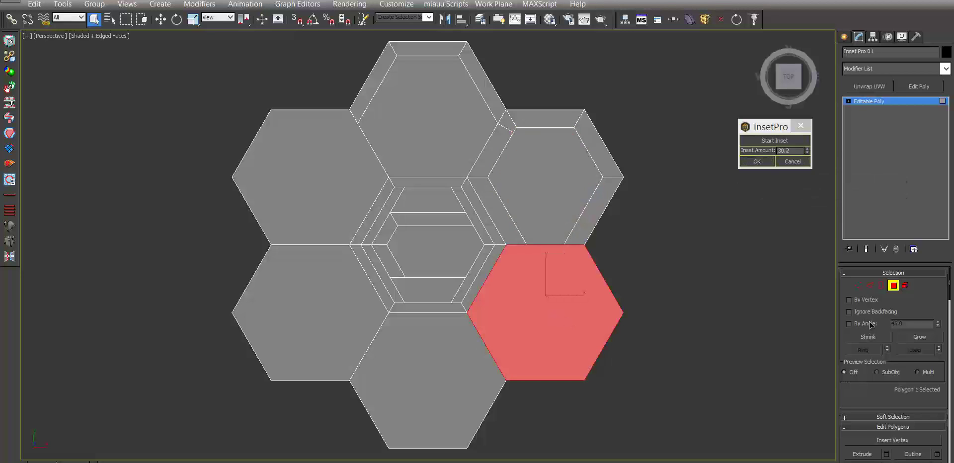
# Step: Reduce the lower-right hexagon's edge selection to two sides and zoom the view onto it
pyautogui.keyDown('ctrl'); pyautogui.click(869, 285); pyautogui.keyUp('ctrl')
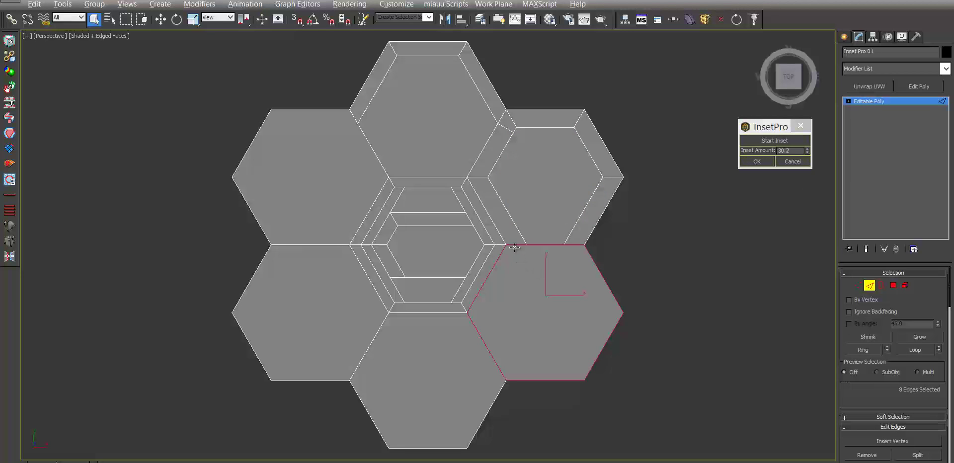
pyautogui.keyDown('alt'); pyautogui.moveTo(514, 248); pyautogui.dragTo(581, 228); pyautogui.keyUp('alt')
pyautogui.keyDown('alt'); pyautogui.moveTo(663, 331); pyautogui.dragTo(675, 329); pyautogui.keyUp('alt')
pyautogui.scroll(3, 641, 309)
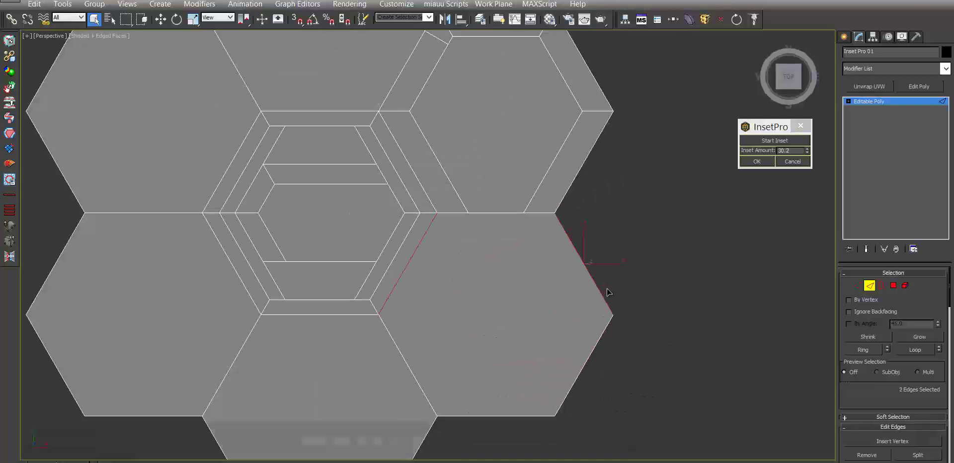
pyautogui.moveTo(637, 340); pyautogui.dragTo(640, 316, button='middle')
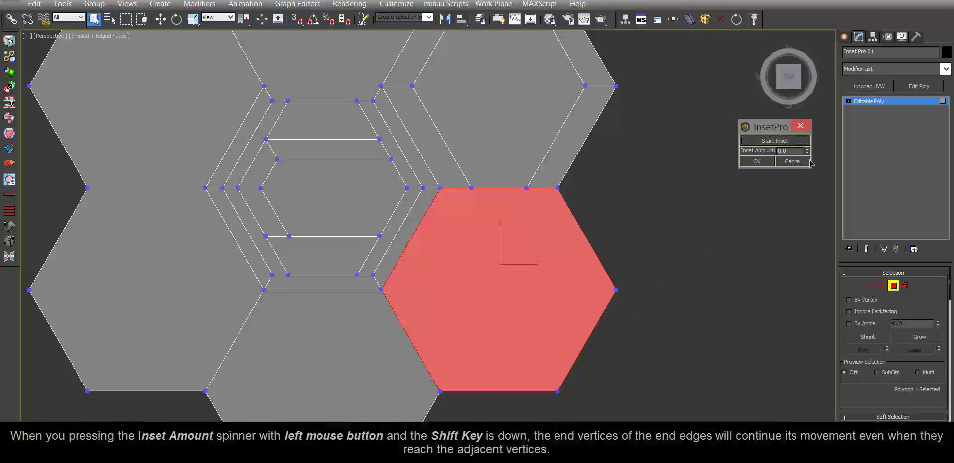
# Step: Inset the lower-right hexagon's two edges, trying large values before settling at 33.2
pyautogui.keyDown('shift'); pyautogui.moveTo(807, 151); pyautogui.dragTo(805, 159); pyautogui.keyUp('shift')
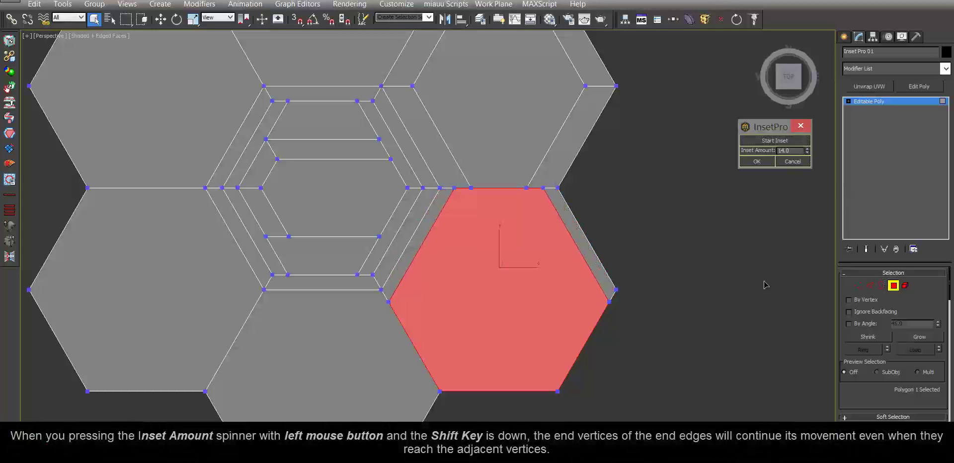
pyautogui.press('F2')
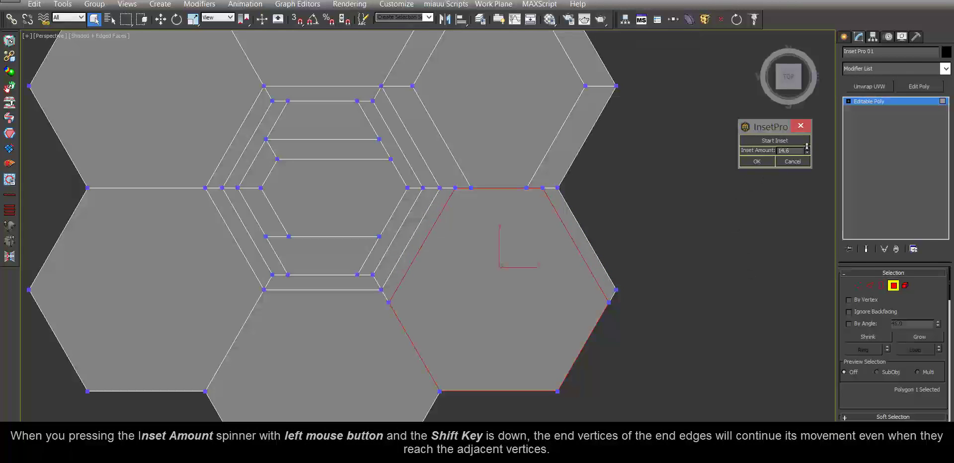
pyautogui.moveTo(807, 146)
pyautogui.keyDown('shift'); pyautogui.mouseDown()
pyautogui.moveTo(805, 131)
pyautogui.moveTo(806, 150)
pyautogui.moveTo(797, 149)
pyautogui.mouseUp(); pyautogui.keyUp('shift')
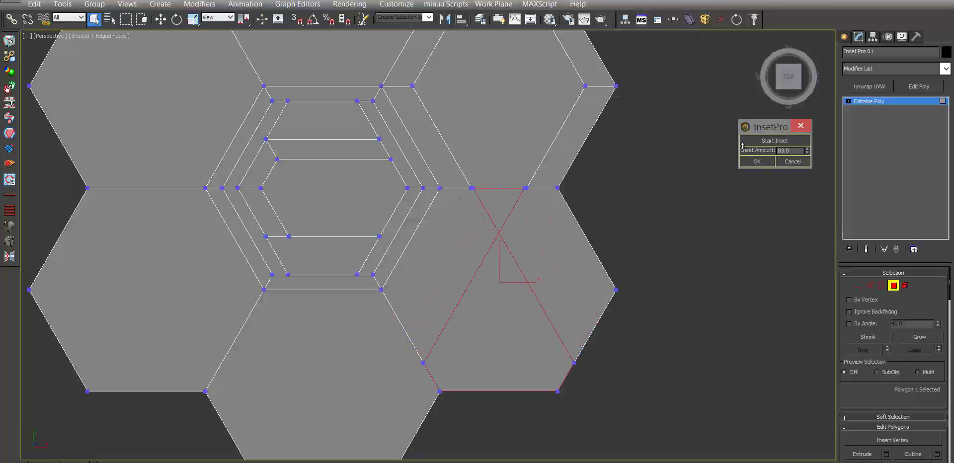
pyautogui.moveTo(797, 150)
pyautogui.mouseDown()
pyautogui.moveTo(687, 158)
pyautogui.moveTo(823, 168)
pyautogui.moveTo(855, 139)
pyautogui.mouseUp()
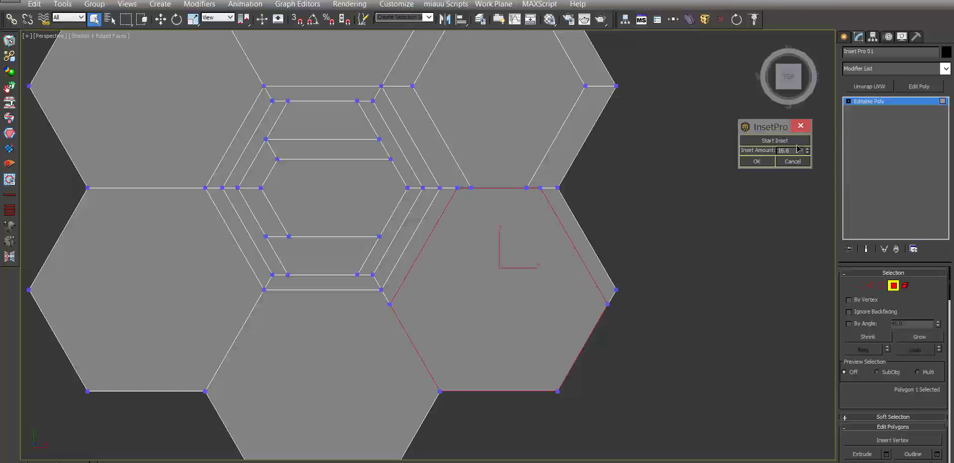
pyautogui.moveTo(807, 144); pyautogui.dragTo(782, 147)
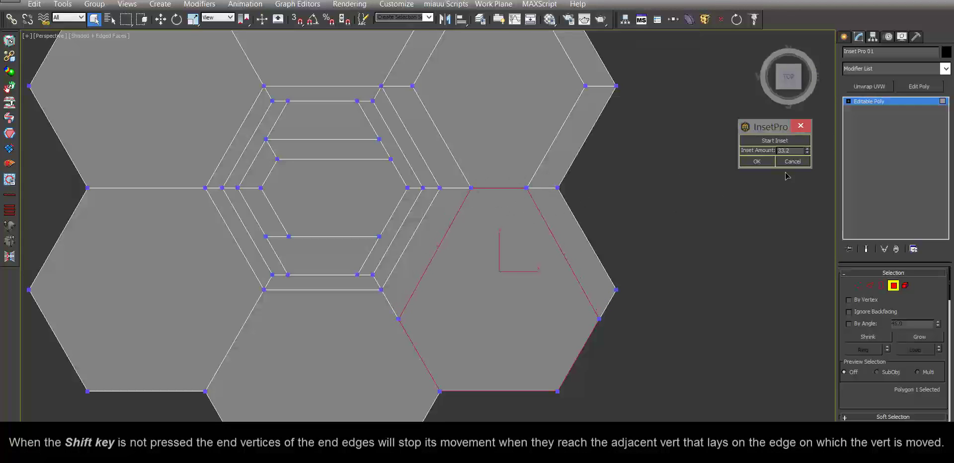
# Step: Raise the lower-right hexagon's Inset Amount to about 67, then lower it back to 56.6
pyautogui.moveTo(808, 152)
pyautogui.mouseDown()
pyautogui.moveTo(792, 130)
pyautogui.moveTo(788, 140)
pyautogui.mouseUp()
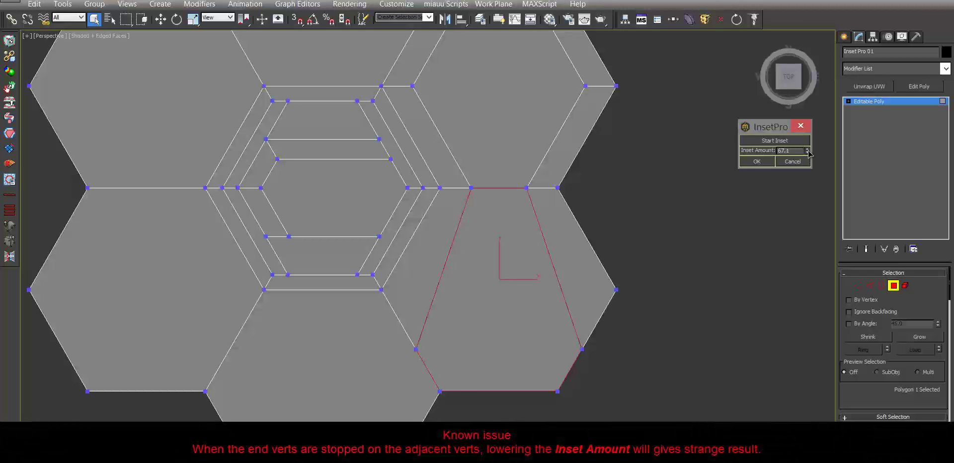
pyautogui.moveTo(807, 151)
pyautogui.mouseDown()
pyautogui.moveTo(808, 167)
pyautogui.moveTo(814, 140)
pyautogui.moveTo(762, 159)
pyautogui.moveTo(750, 139)
pyautogui.moveTo(788, 150)
pyautogui.mouseUp()
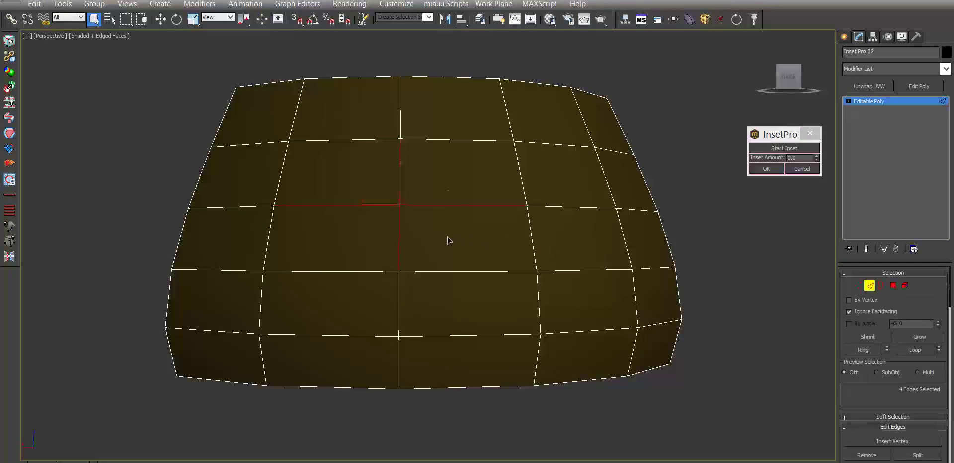
# Step: Clear the four centre edges and select the curved surface's large centre face
pyautogui.click(873, 456)
pyautogui.click(894, 288)
pyautogui.click(449, 204)
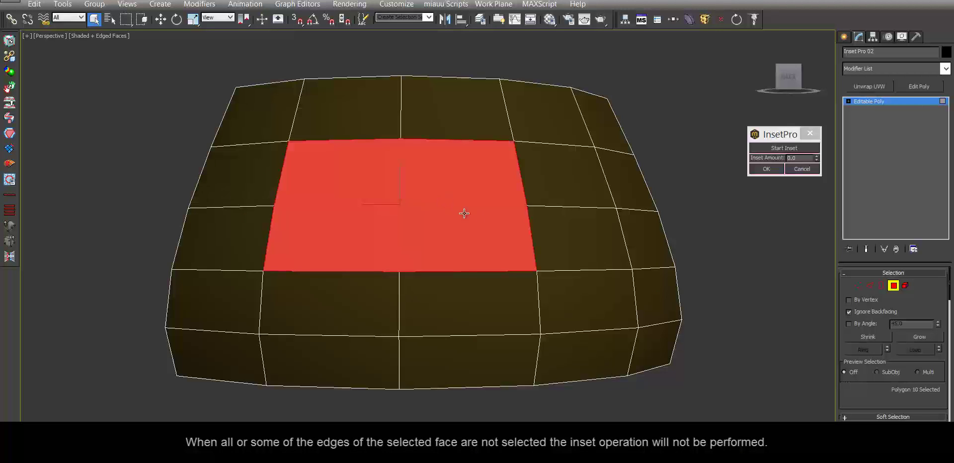
pyautogui.click(870, 287)
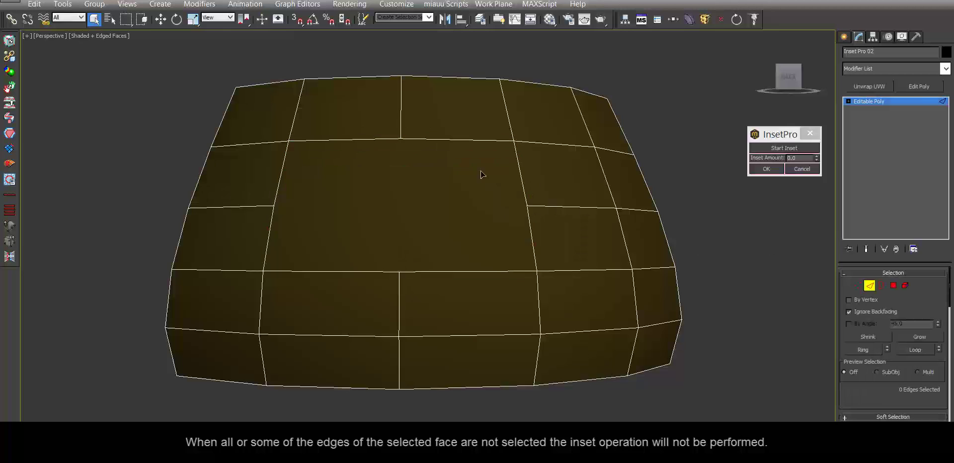
pyautogui.click(894, 286)
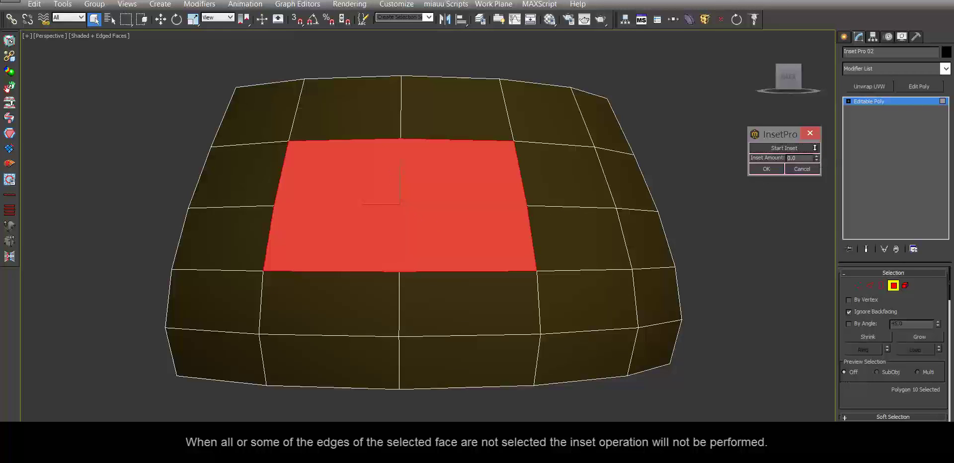
pyautogui.moveTo(816, 158); pyautogui.dragTo(808, 171)
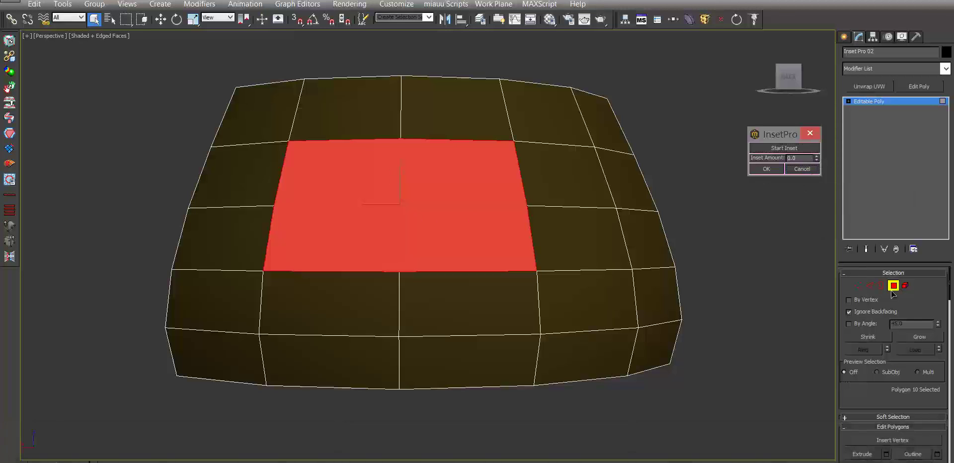
# Step: Convert the face to its border edges, add a right-side edge, and start the inset
pyautogui.press('2')
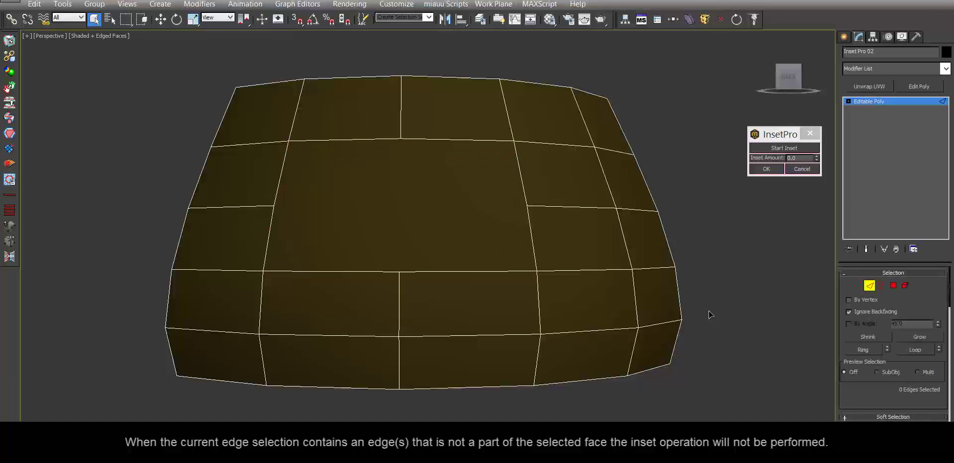
pyautogui.click(674, 287)
pyautogui.click(893, 285)
pyautogui.keyDown('ctrl'); pyautogui.click(869, 286); pyautogui.keyUp('ctrl')
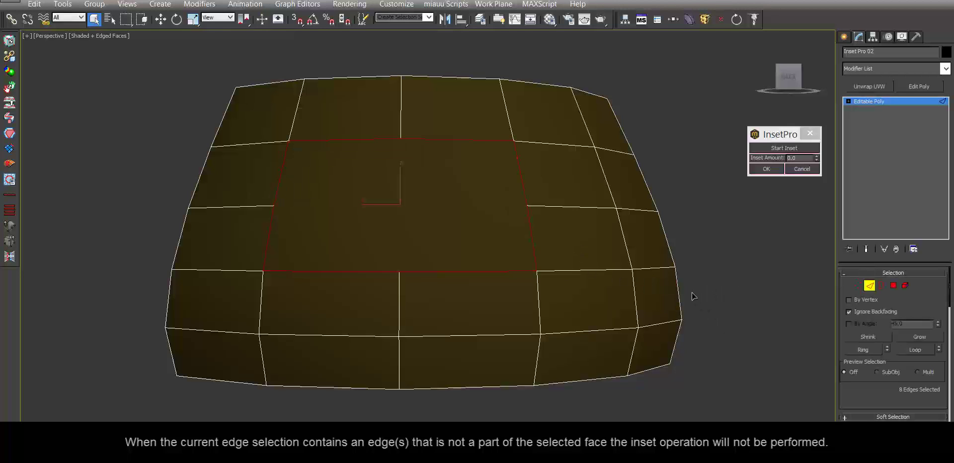
pyautogui.keyDown('alt'); pyautogui.moveTo(691, 289); pyautogui.dragTo(661, 290); pyautogui.keyUp('alt')
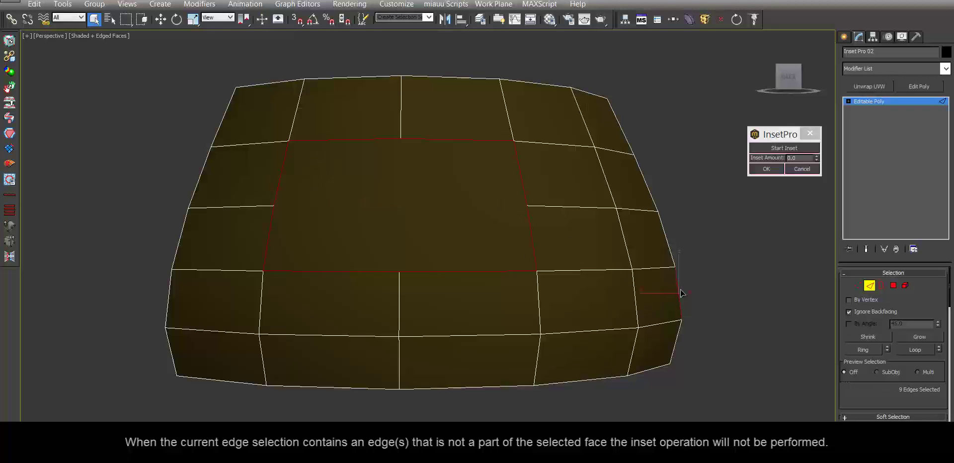
pyautogui.click(785, 149)
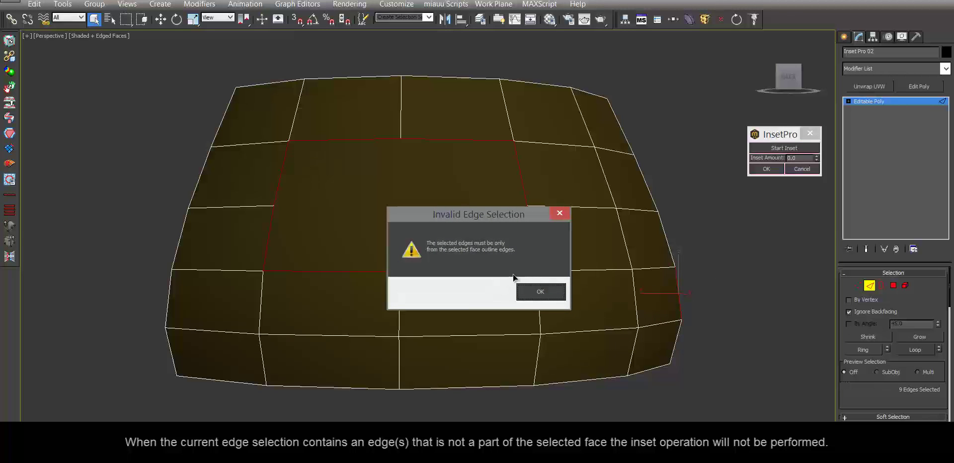
# Step: Dismiss the warning, deselect the bottom edges, and inset the centre face by 54
pyautogui.click(530, 296)
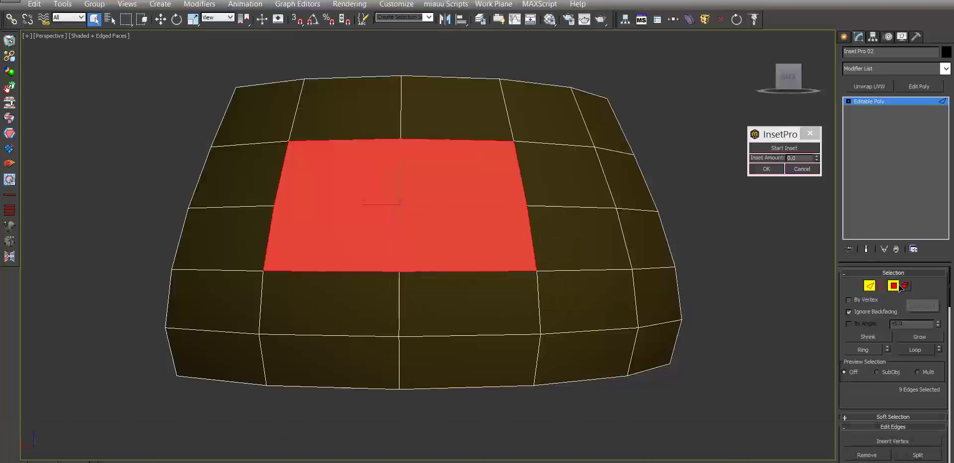
pyautogui.click(894, 285)
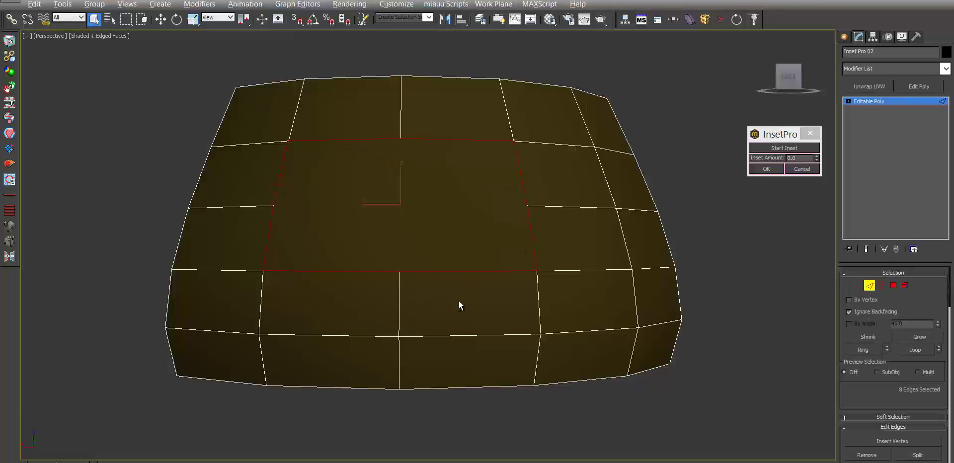
pyautogui.keyDown('alt'); pyautogui.moveTo(459, 302); pyautogui.dragTo(345, 250); pyautogui.keyUp('alt')
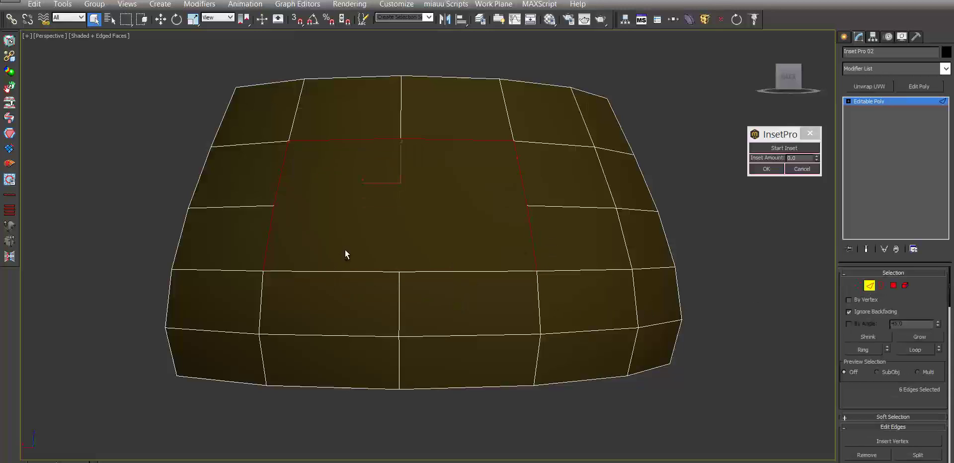
pyautogui.click(789, 149)
pyautogui.moveTo(816, 158); pyautogui.dragTo(811, 145)
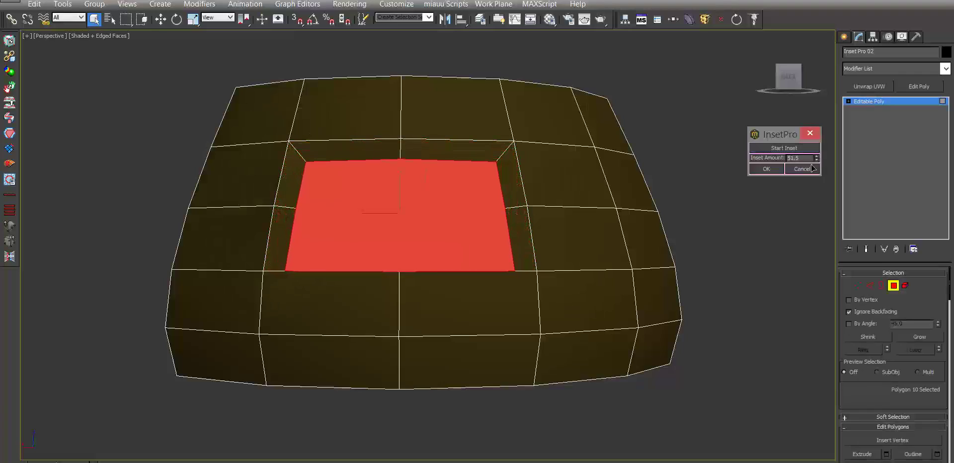
pyautogui.moveTo(485, 252)
pyautogui.keyDown('alt'); pyautogui.mouseDown(button='middle')
pyautogui.moveTo(425, 294)
pyautogui.moveTo(389, 268)
pyautogui.moveTo(404, 281)
pyautogui.moveTo(577, 275)
pyautogui.moveTo(450, 279)
pyautogui.moveTo(571, 330)
pyautogui.mouseUp(button='middle'); pyautogui.keyUp('alt')
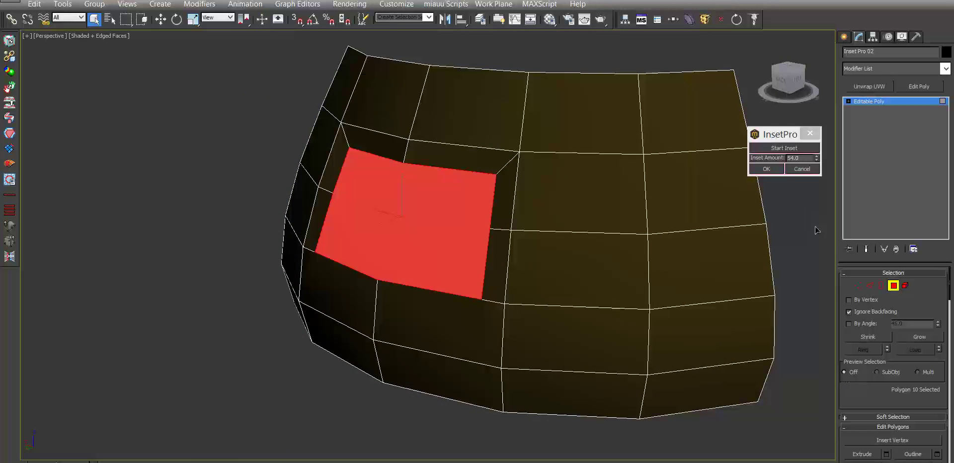
# Step: In Edge mode, zoom to the inset centre face and region-deselect until 6 edges remain
pyautogui.click(773, 170)
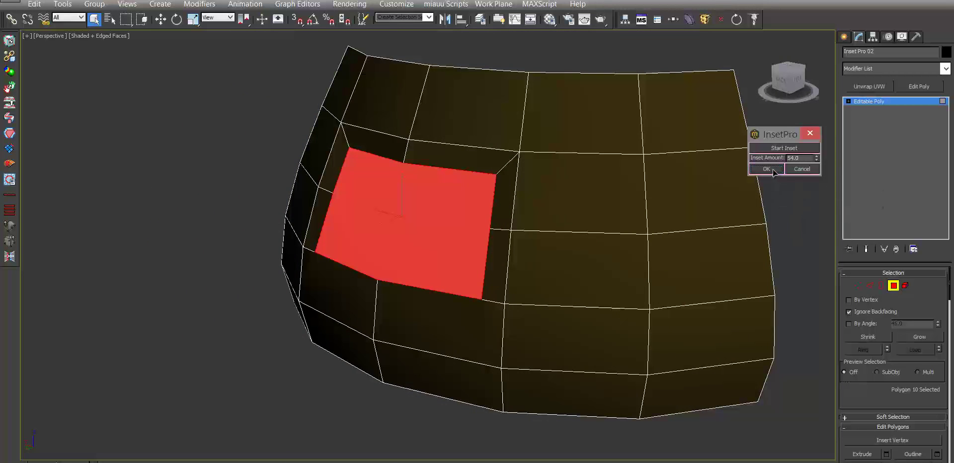
pyautogui.click(869, 285)
pyautogui.keyDown('alt'); pyautogui.moveTo(430, 267); pyautogui.dragTo(455, 270, button='middle'); pyautogui.keyUp('alt')
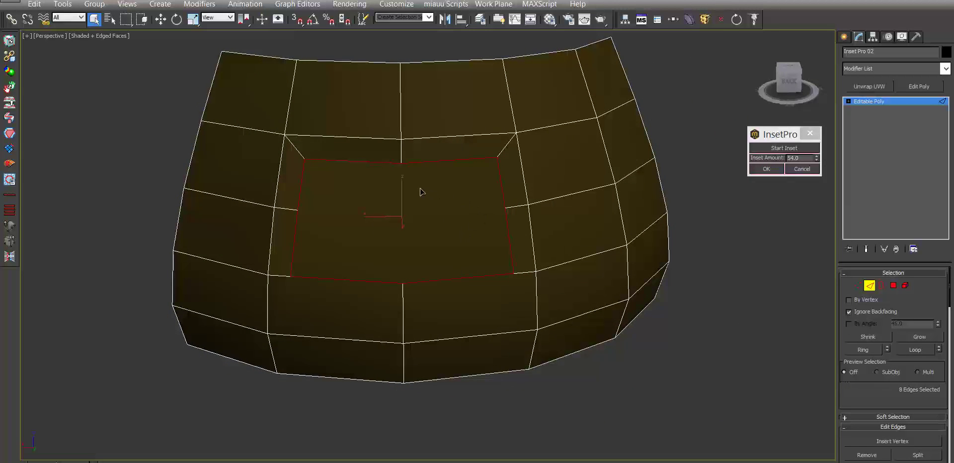
pyautogui.scroll(1, 524, 222)
pyautogui.scroll(1, 444, 228)
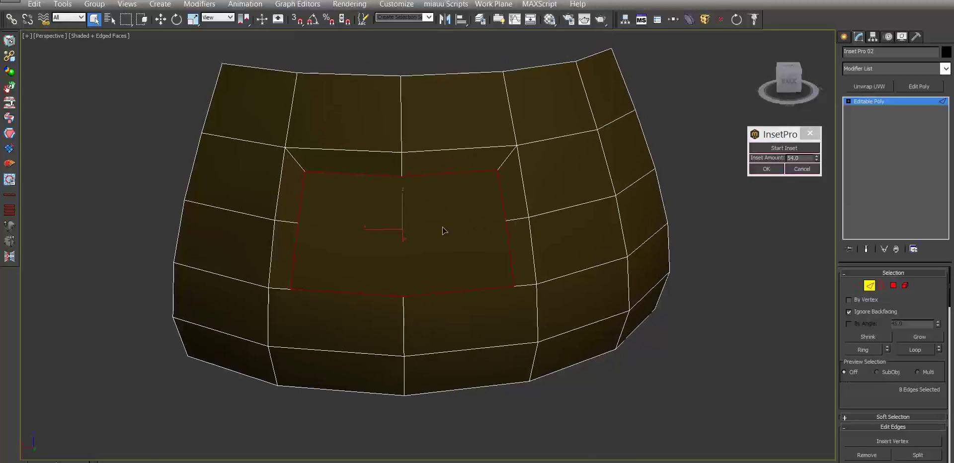
pyautogui.scroll(2, 443, 228)
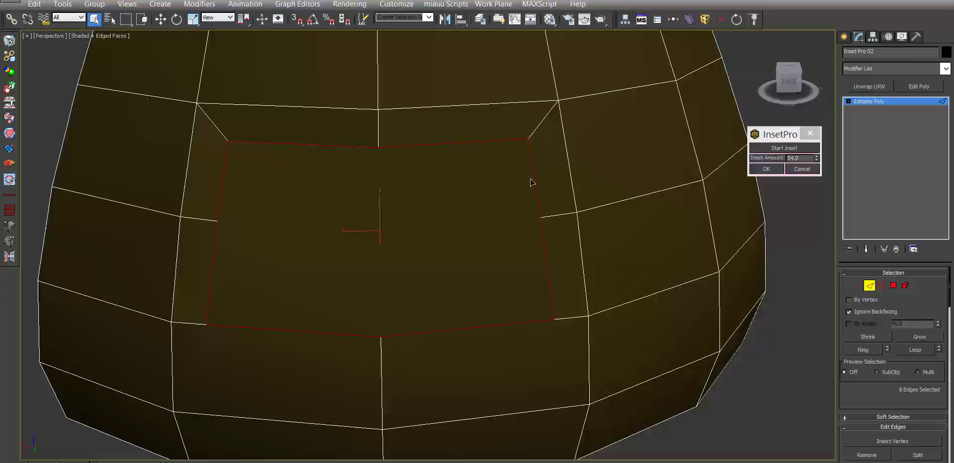
pyautogui.moveTo(549, 190)
pyautogui.mouseDown()
pyautogui.moveTo(442, 130)
pyautogui.moveTo(397, 124)
pyautogui.mouseUp()
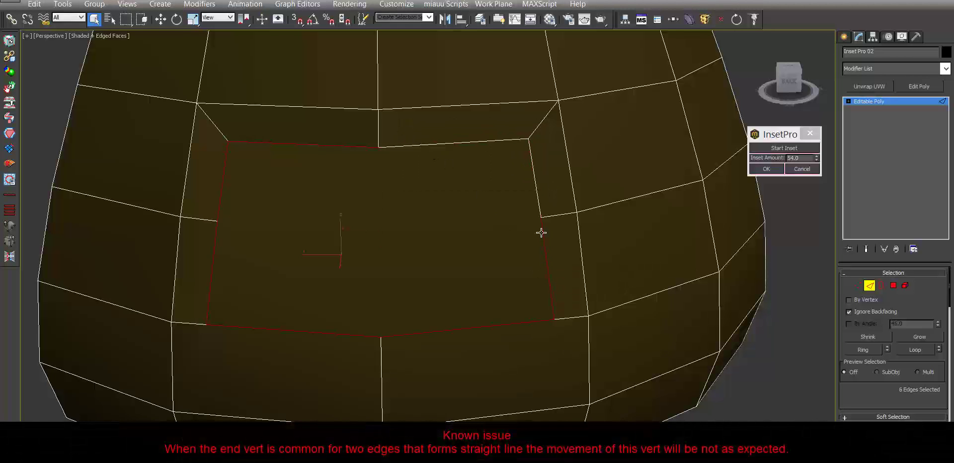
# Step: Start a new inset on the six edges, hide face shading with F2, and set the amount to 16.5
pyautogui.click(784, 149)
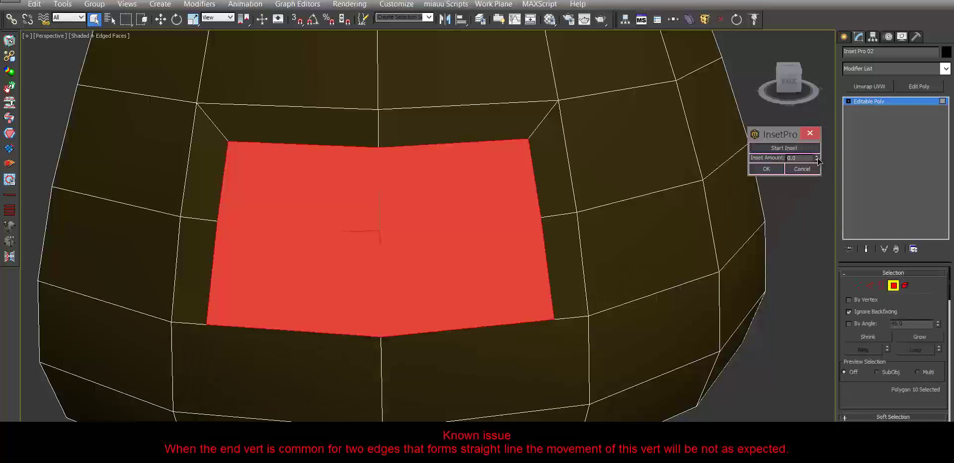
pyautogui.click(818, 157)
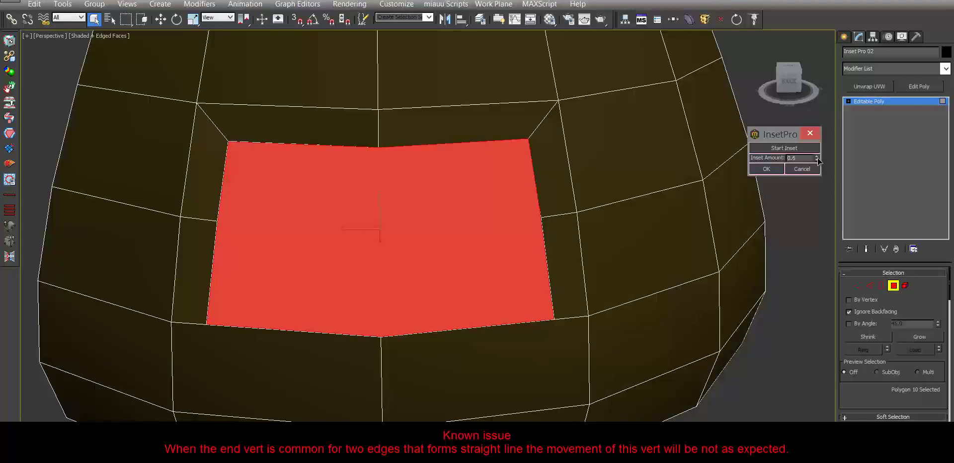
pyautogui.moveTo(818, 157); pyautogui.dragTo(816, 147)
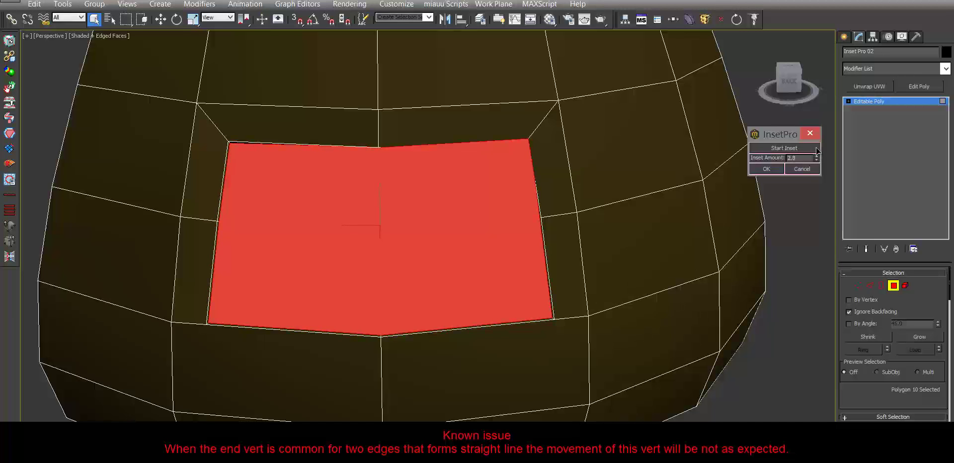
pyautogui.scroll(2, 612, 166)
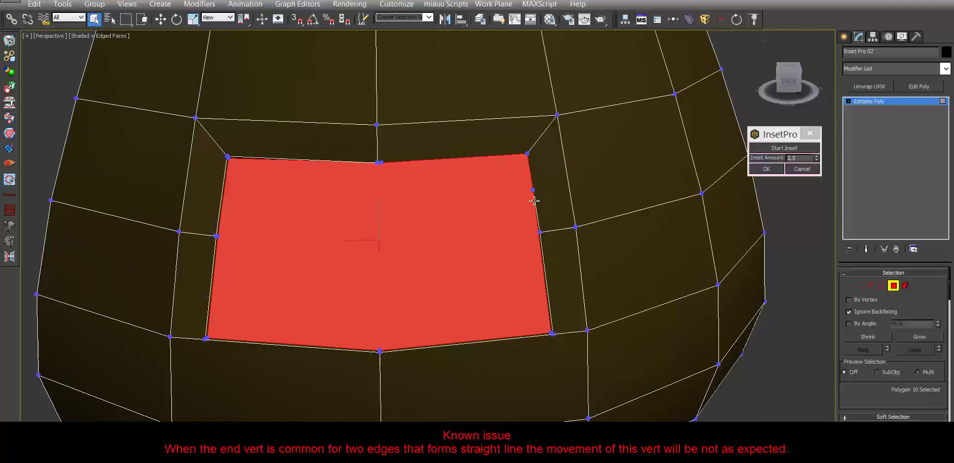
pyautogui.scroll(4, 594, 198)
pyautogui.press('F2')
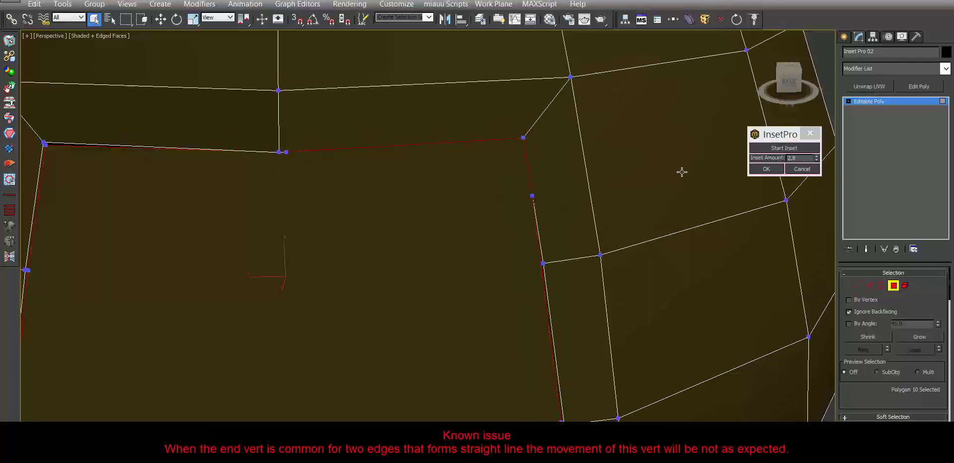
pyautogui.moveTo(817, 160); pyautogui.dragTo(804, 146)
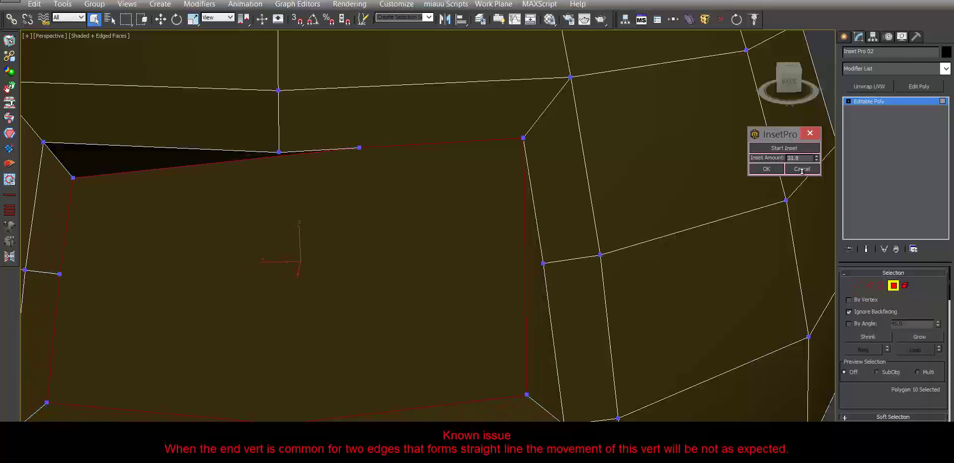
pyautogui.moveTo(804, 146)
pyautogui.mouseDown()
pyautogui.moveTo(805, 161)
pyautogui.moveTo(805, 151)
pyautogui.mouseUp()
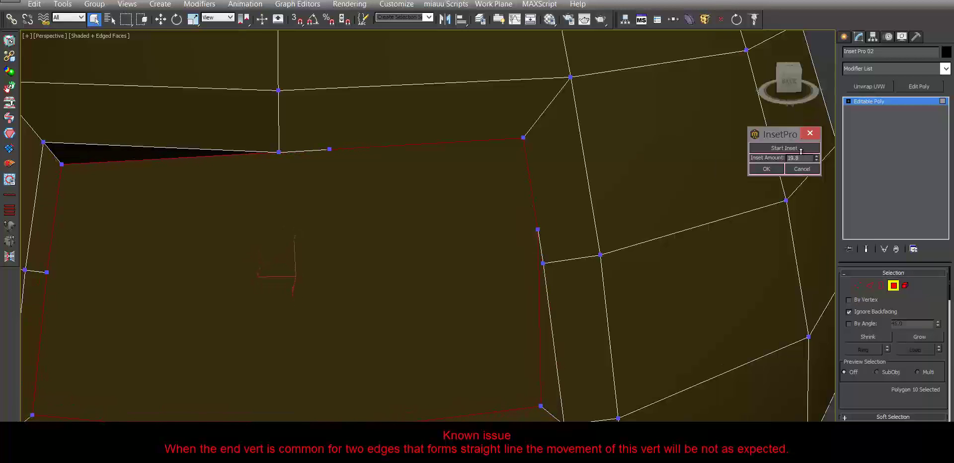